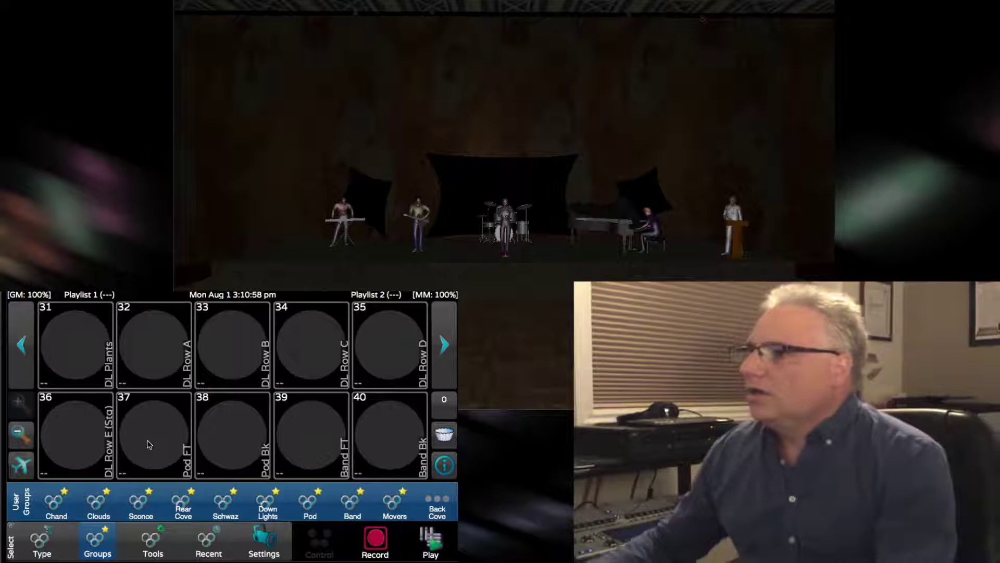
- Bring the Pod FT, Pod Bk, Band FT and Band Bk fixtures (37 to 40) to full intensity
{"action": "left_click", "coordinate": [165, 464]}
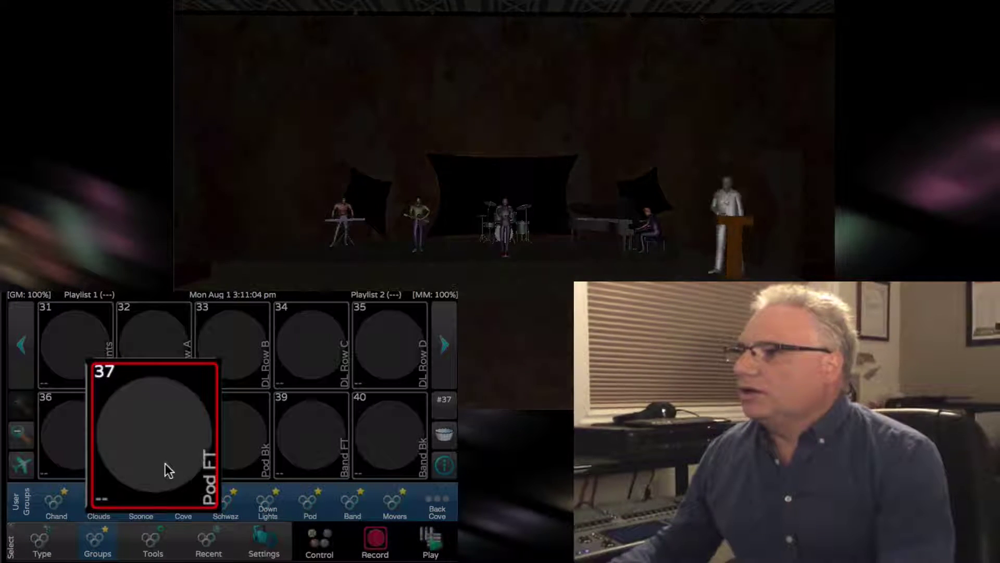
{"action": "scroll", "coordinate": [165, 464], "scroll_direction": "up", "scroll_amount": 10}
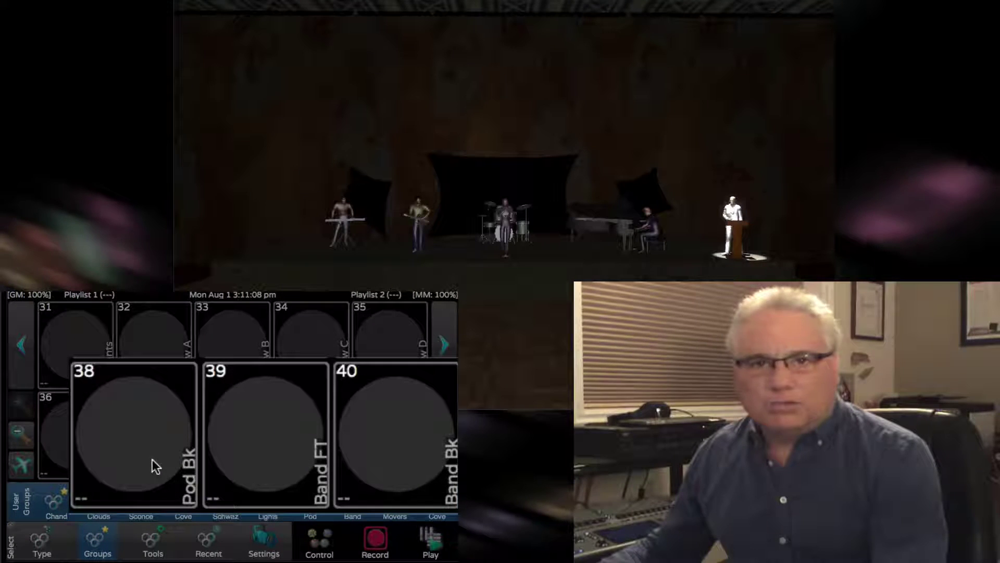
{"action": "left_click", "coordinate": [152, 459]}
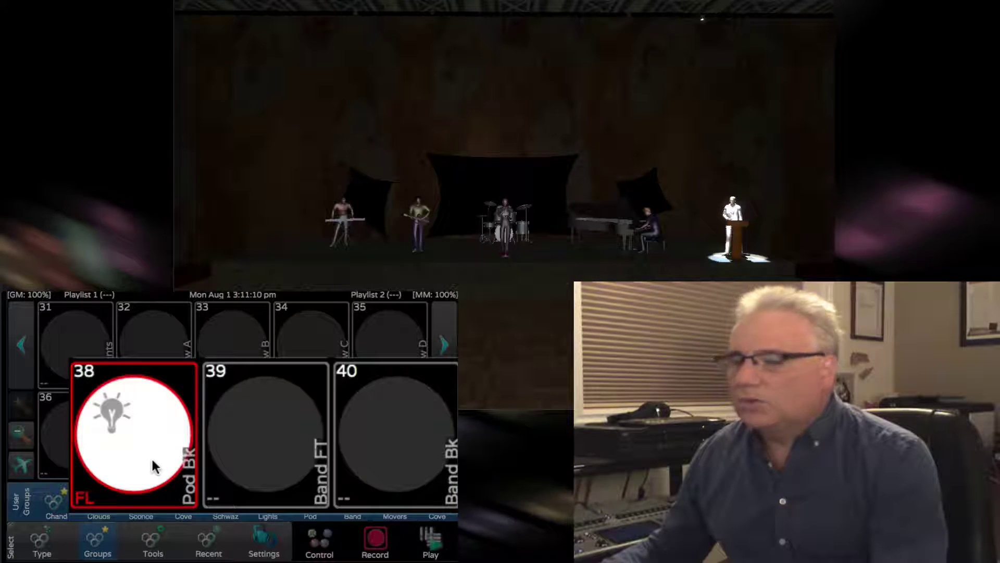
{"action": "left_click", "coordinate": [301, 467]}
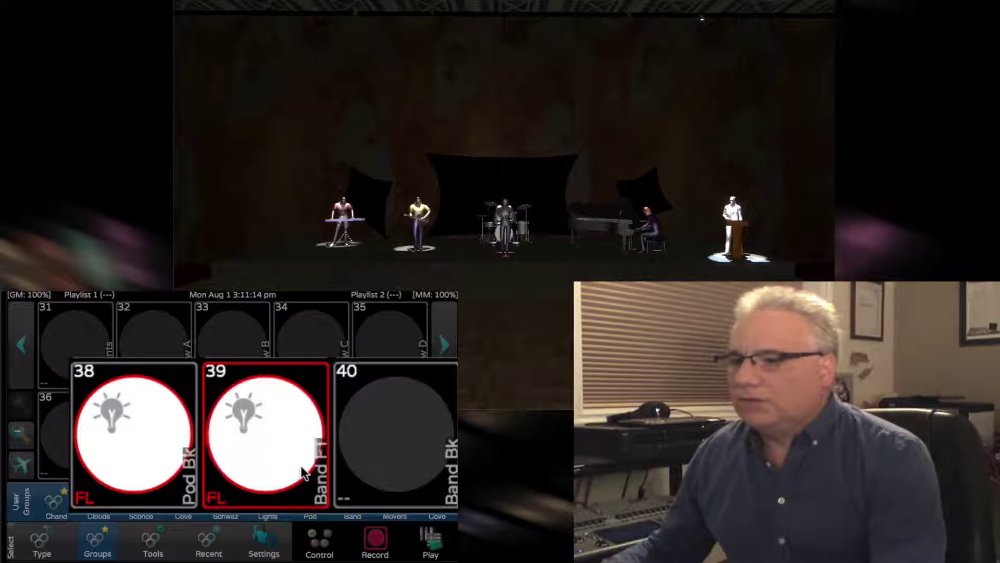
{"action": "left_click", "coordinate": [398, 461]}
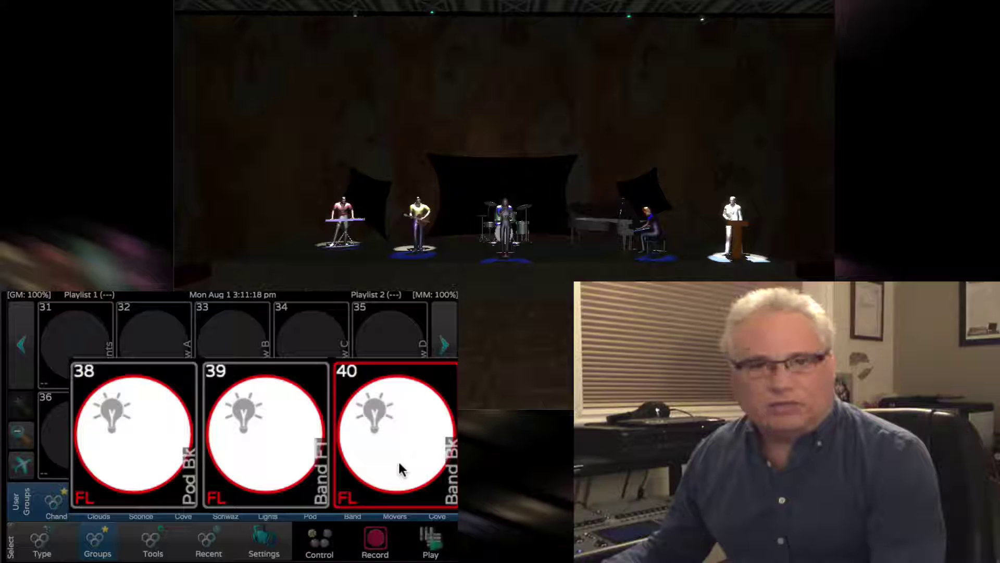
- Restore Band FT to full intensity and record the look as Cue 1 in Playlist 1 with a 5 s fade
{"action": "left_click", "coordinate": [339, 455]}
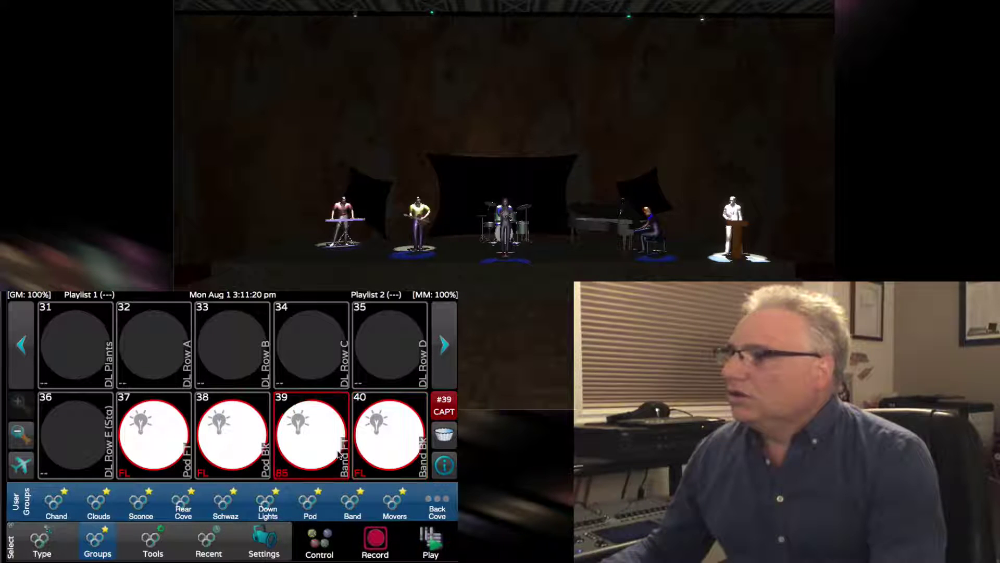
{"action": "left_click", "coordinate": [316, 455]}
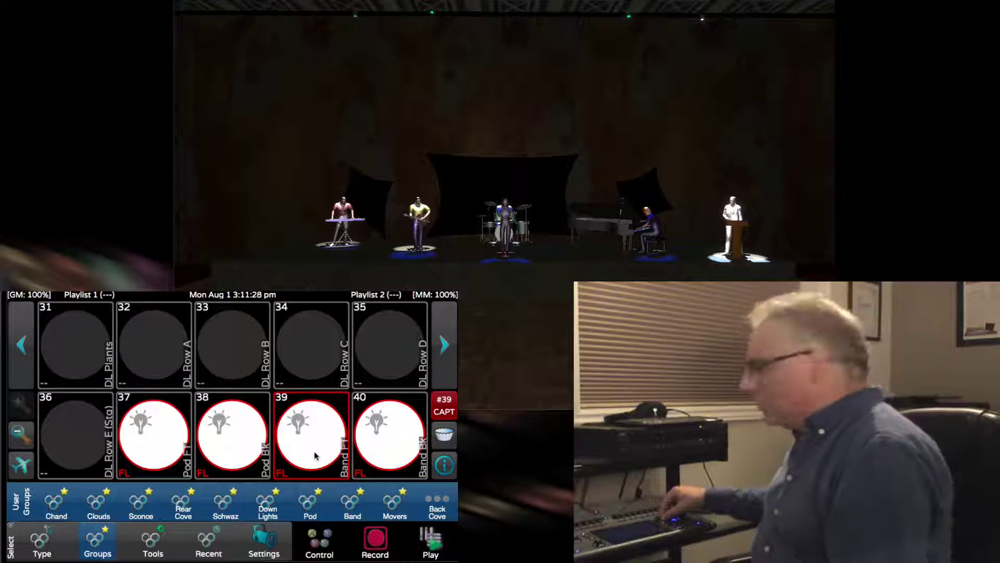
{"action": "key", "text": "r"}
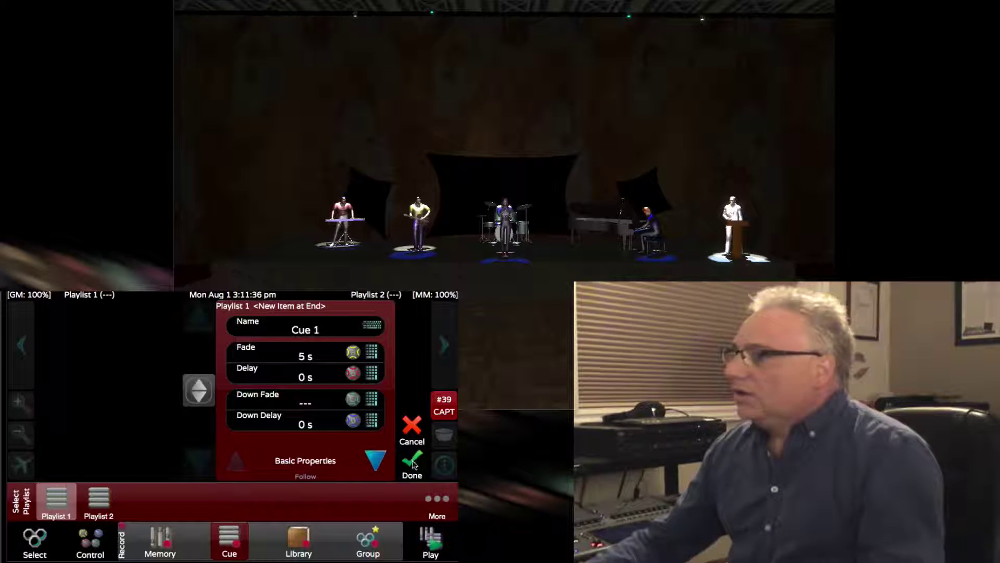
{"action": "left_click", "coordinate": [413, 463]}
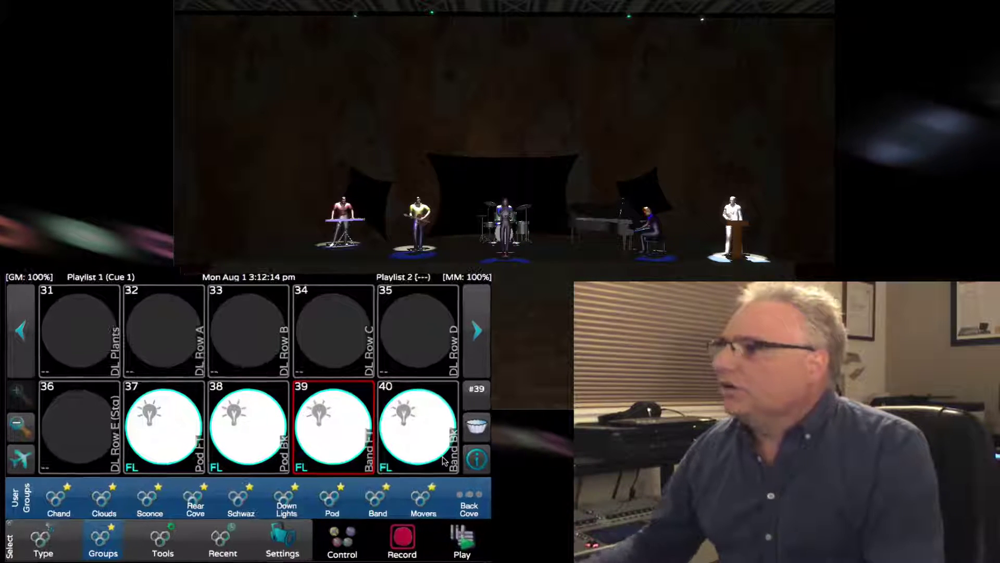
- Give Pod FT (37) an individual intensity time with delay 0 and fade 1
{"action": "left_click", "coordinate": [177, 446]}
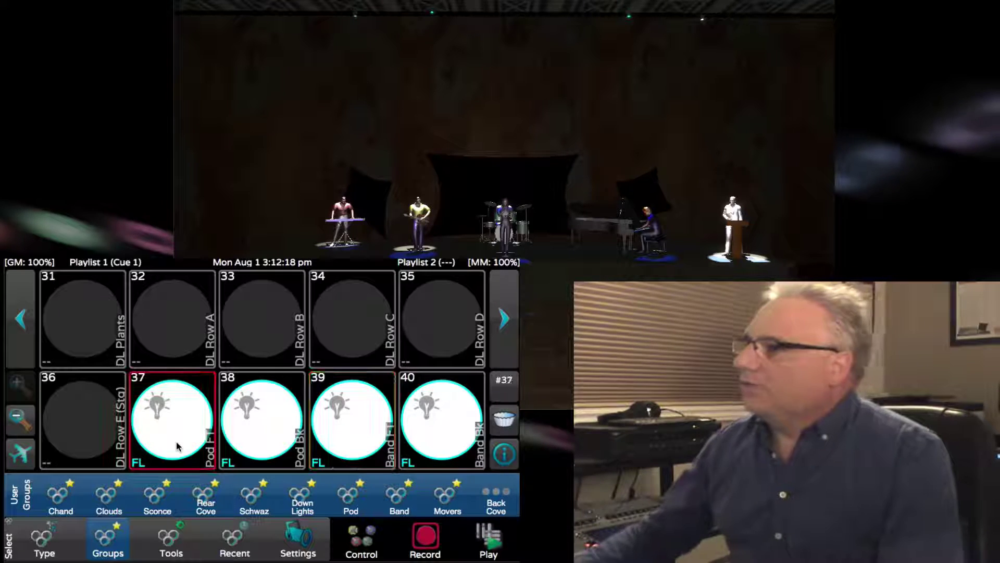
{"action": "left_click", "coordinate": [362, 547]}
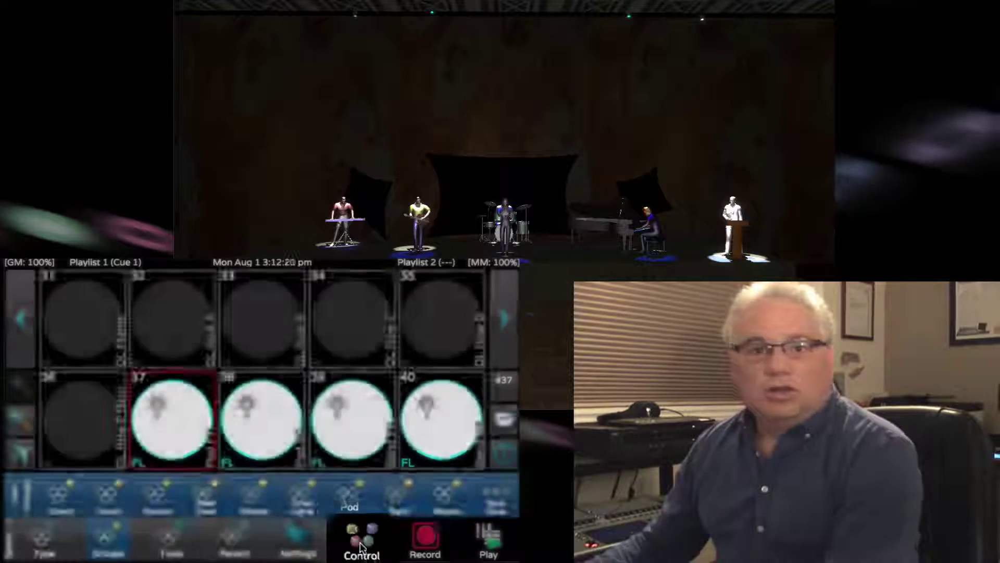
{"action": "left_click", "coordinate": [123, 539]}
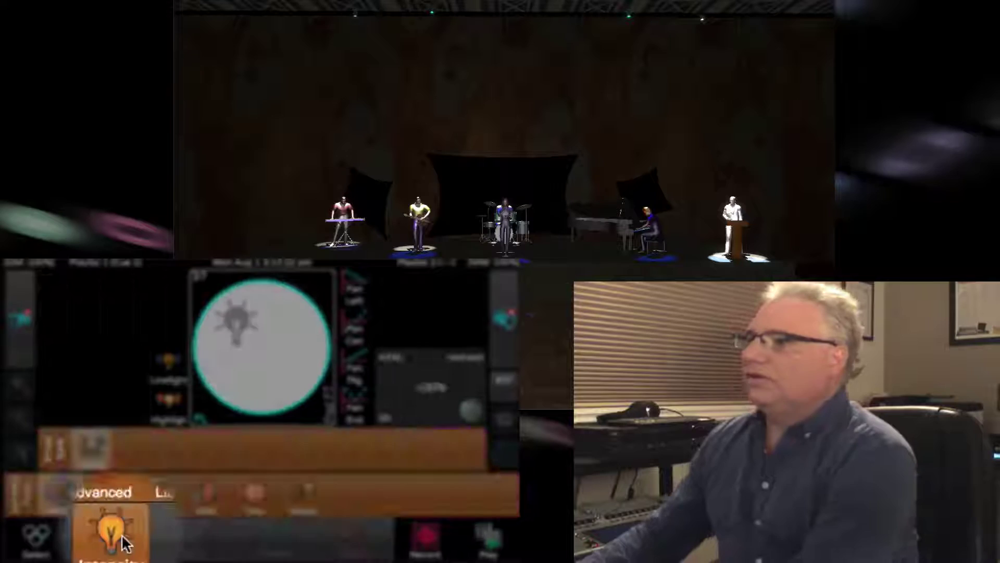
{"action": "left_click", "coordinate": [254, 498]}
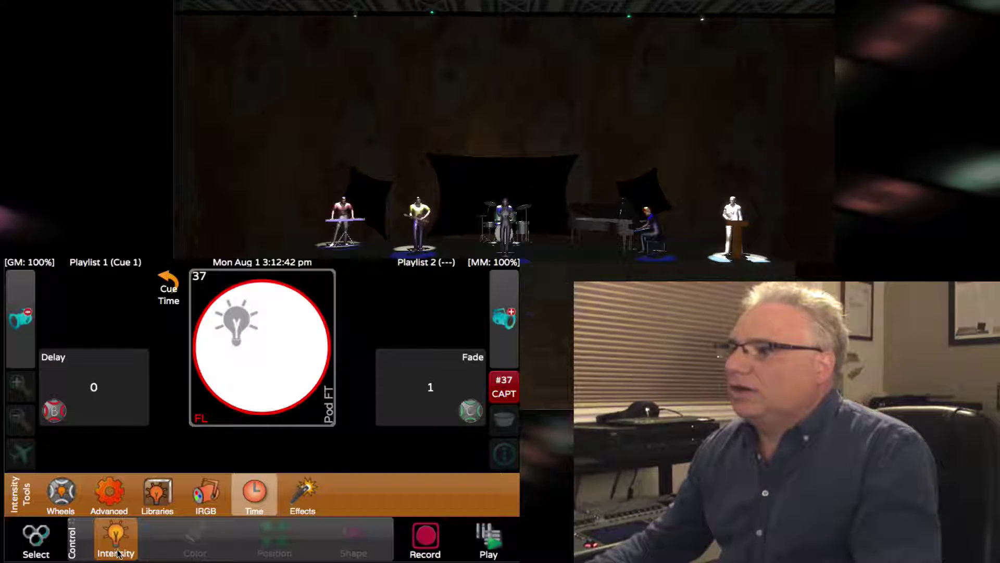
{"action": "left_click", "coordinate": [33, 548]}
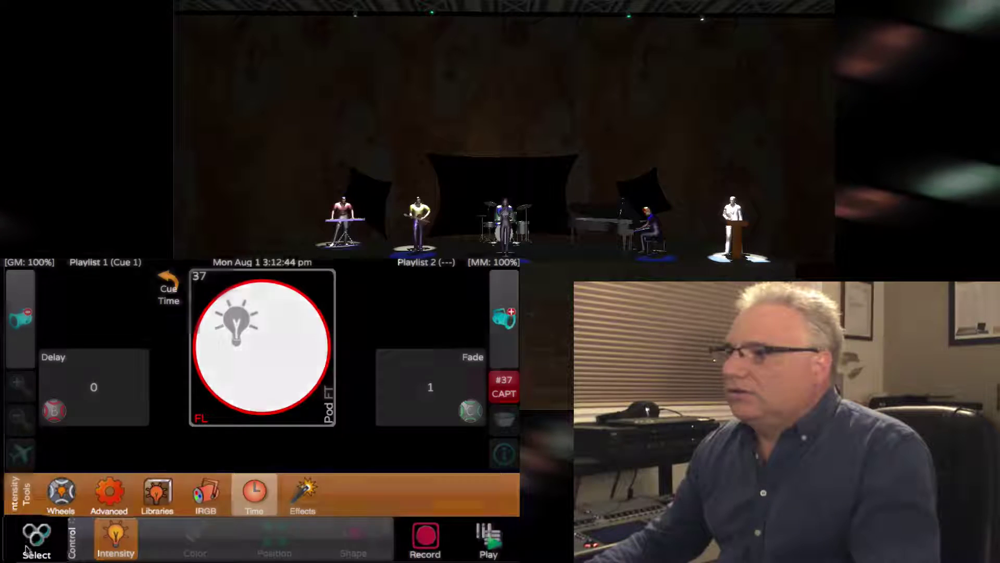
- Add Pod Bk (38) to the selection and set the intensity fade time of both pod fixtures to 2
{"action": "left_click", "coordinate": [33, 548]}
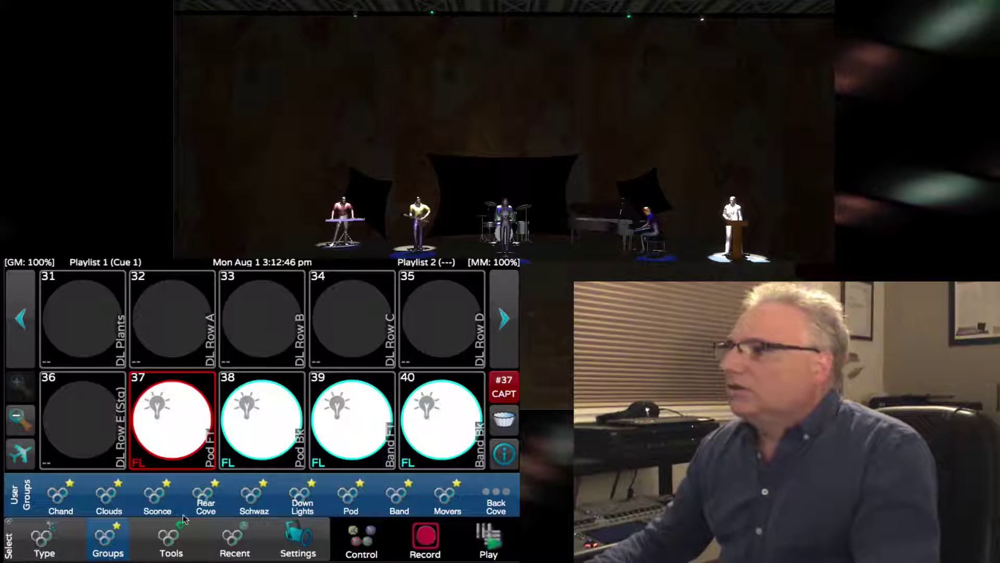
{"action": "left_click", "coordinate": [266, 432]}
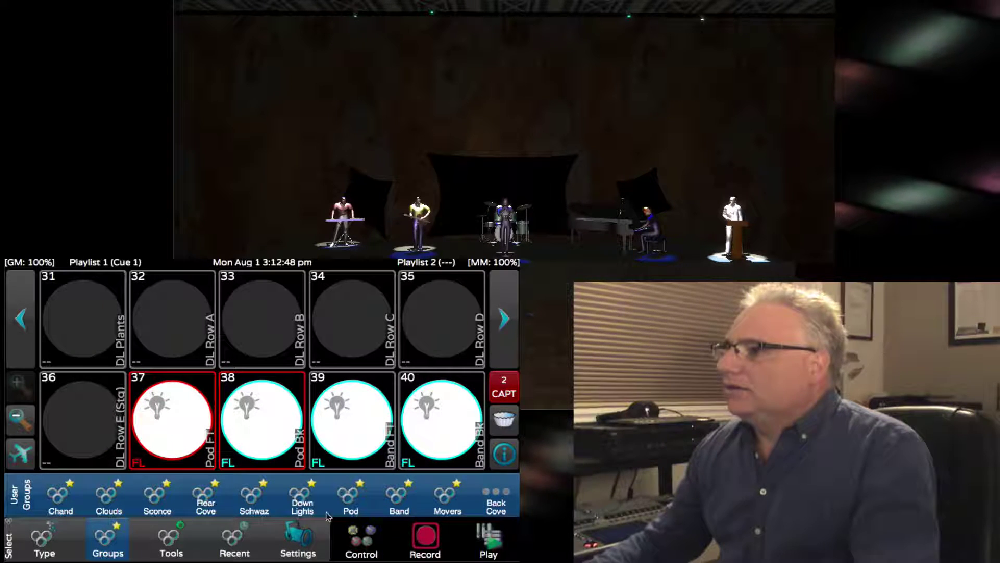
{"action": "left_click", "coordinate": [368, 542]}
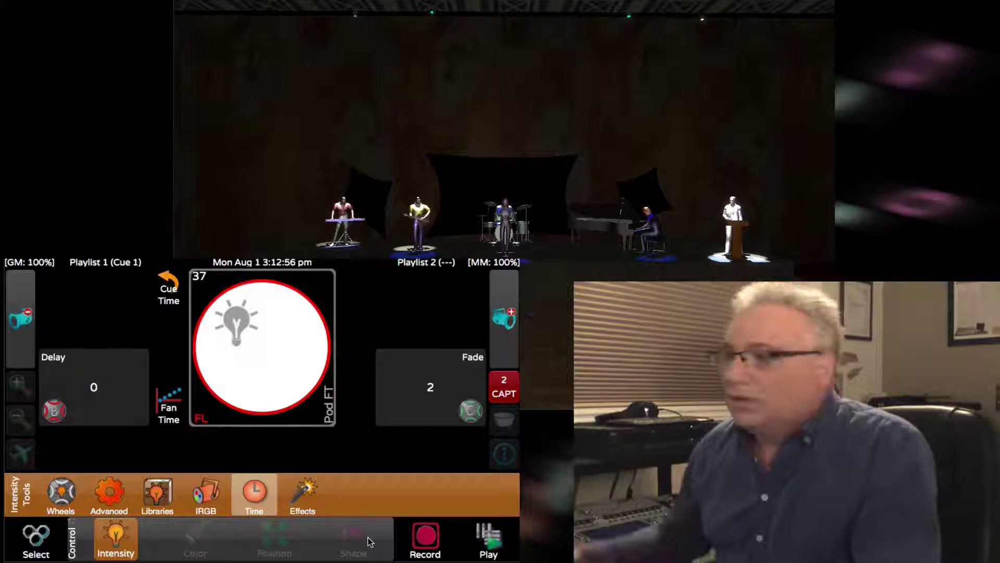
{"action": "left_click", "coordinate": [36, 542]}
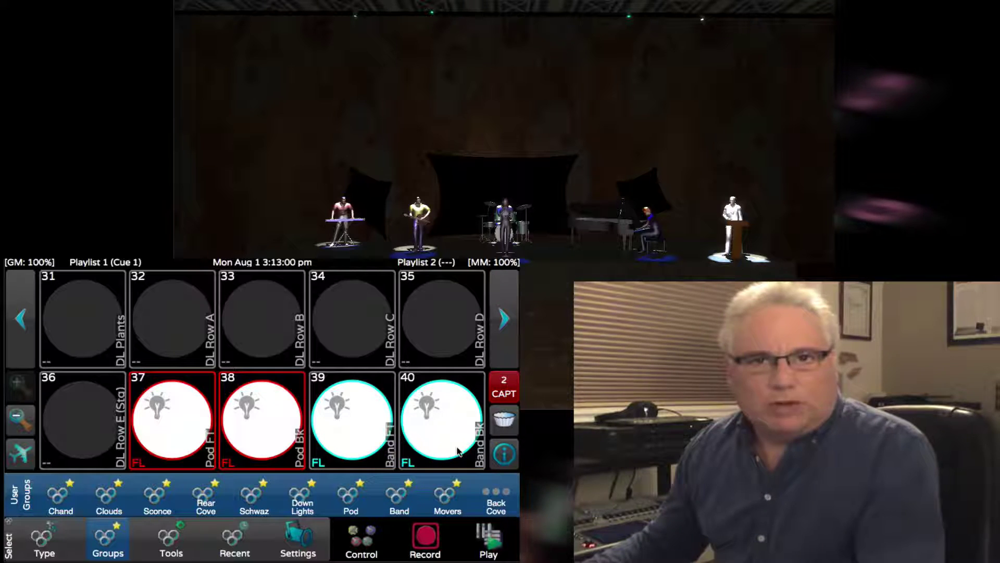
- Select only Band FT (39) and set its intensity time to delay 5 and fade 5
{"action": "left_click", "coordinate": [371, 442]}
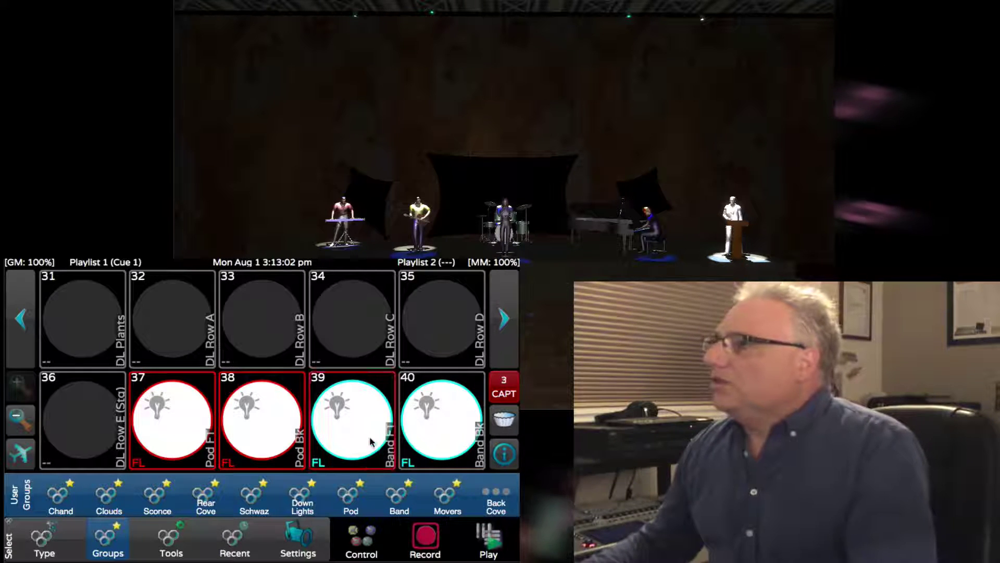
{"action": "left_click", "coordinate": [278, 450]}
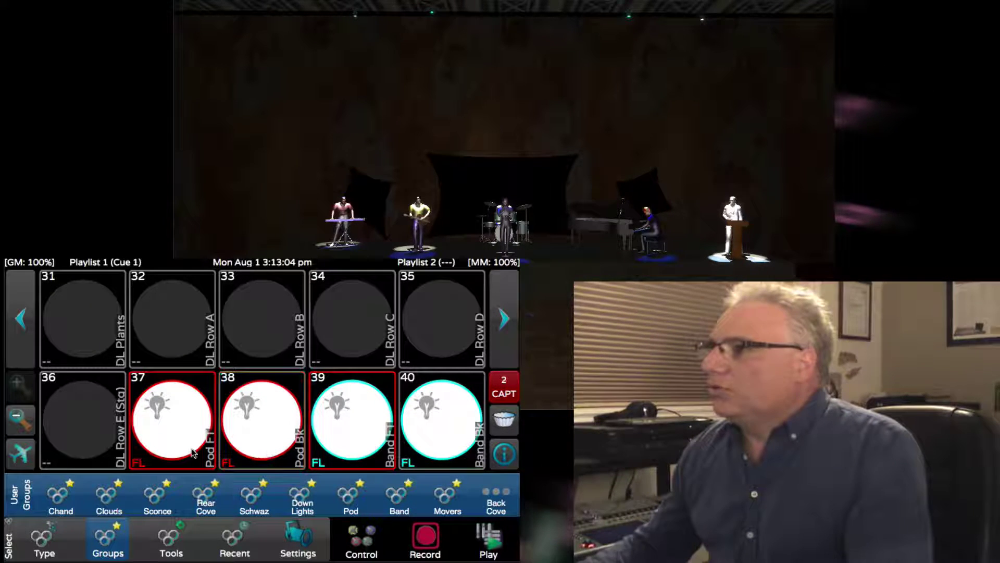
{"action": "left_click", "coordinate": [191, 451]}
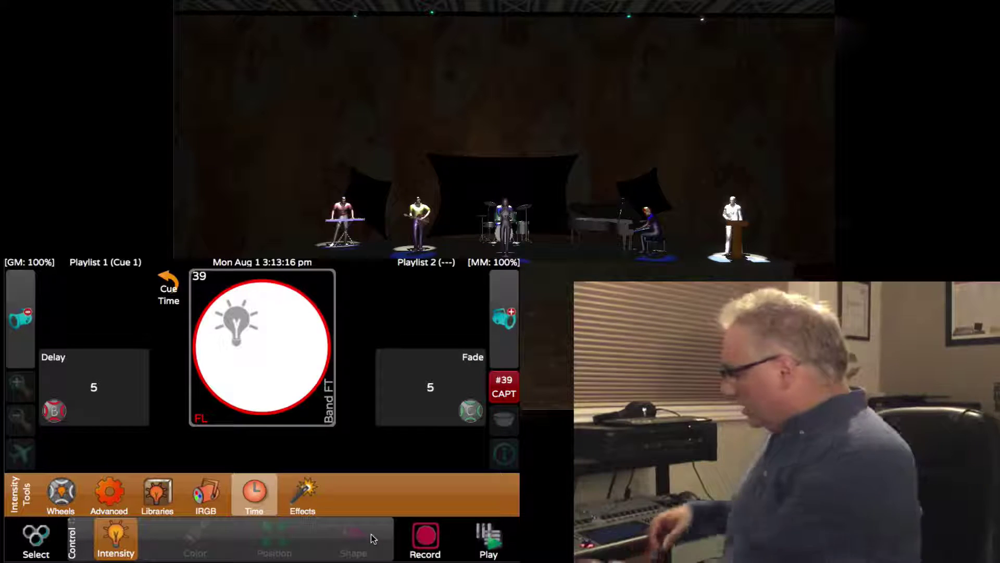
- Update Cue 1 in Playlist 1 with the individual fixture times and return to the fixture view
{"action": "key", "text": "u"}
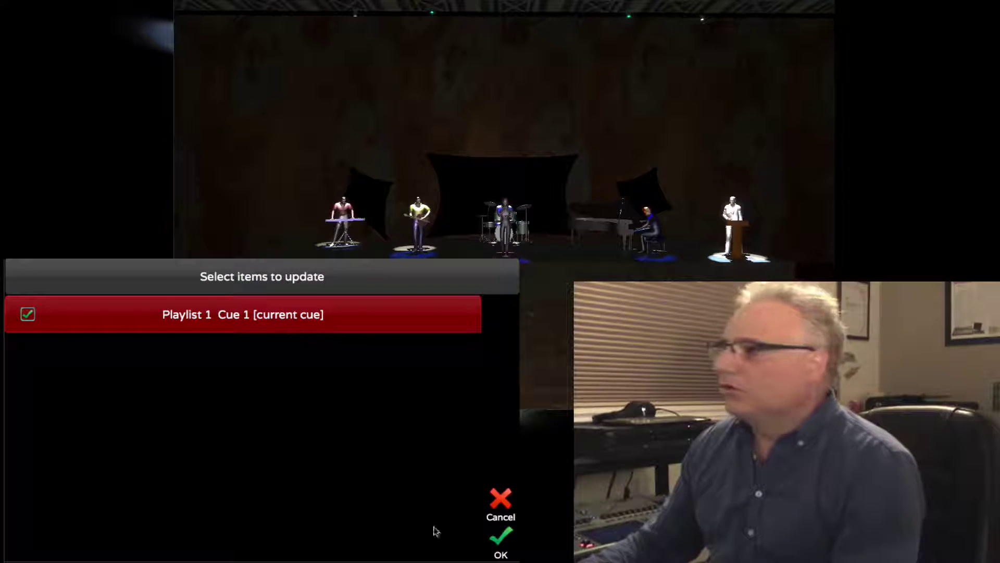
{"action": "left_click", "coordinate": [501, 540]}
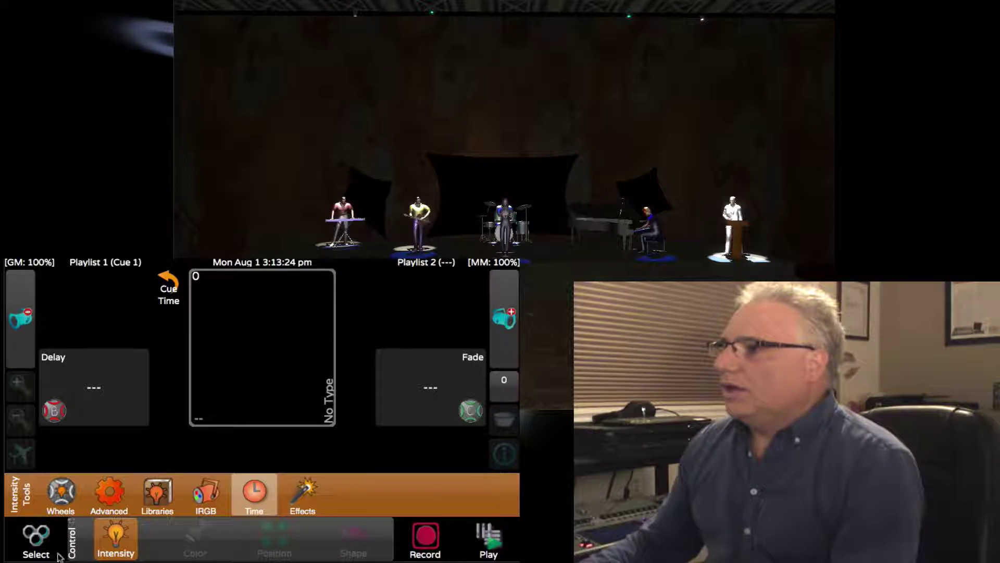
{"action": "left_click", "coordinate": [34, 544]}
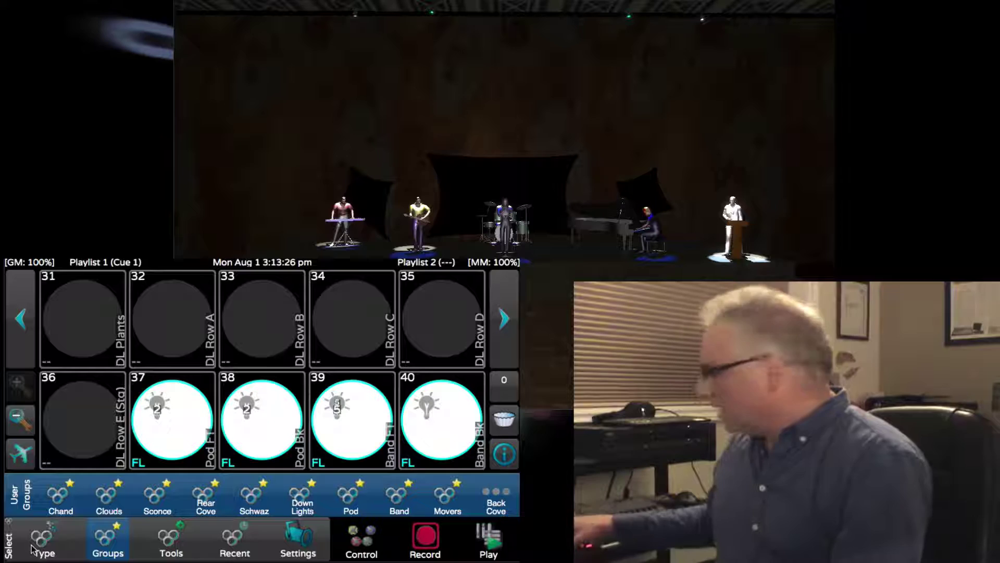
- Release Playlist 1, play Cue 1 again to watch the fixture timings, and examine the cue in the playlist
{"action": "key", "text": "shift+space"}
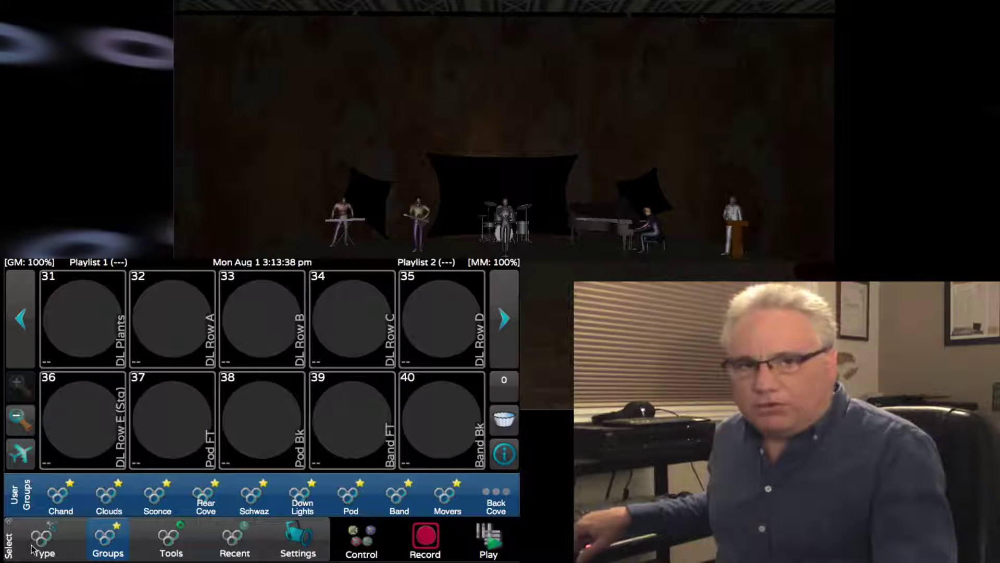
{"action": "key", "text": "space"}
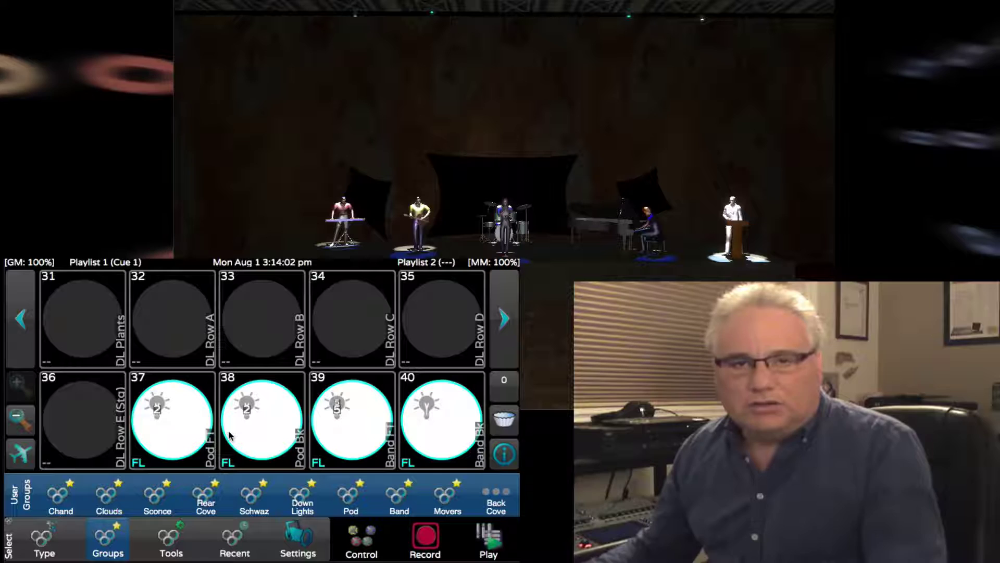
{"action": "left_click", "coordinate": [494, 552]}
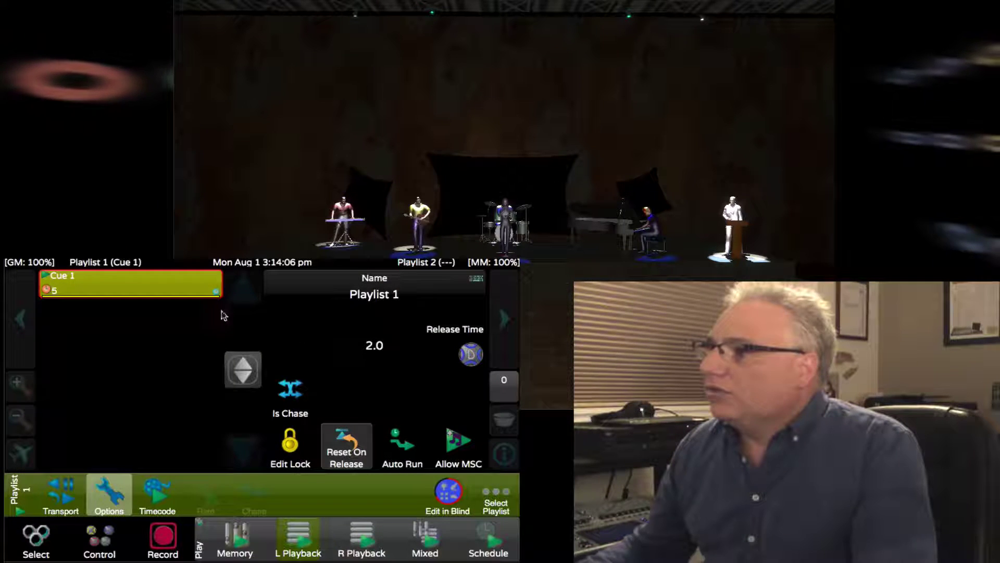
{"action": "mouse_move", "coordinate": [221, 303]}
{"action": "left_mouse_down"}
{"action": "mouse_move", "coordinate": [220, 317]}
{"action": "mouse_move", "coordinate": [222, 301]}
{"action": "left_mouse_up"}
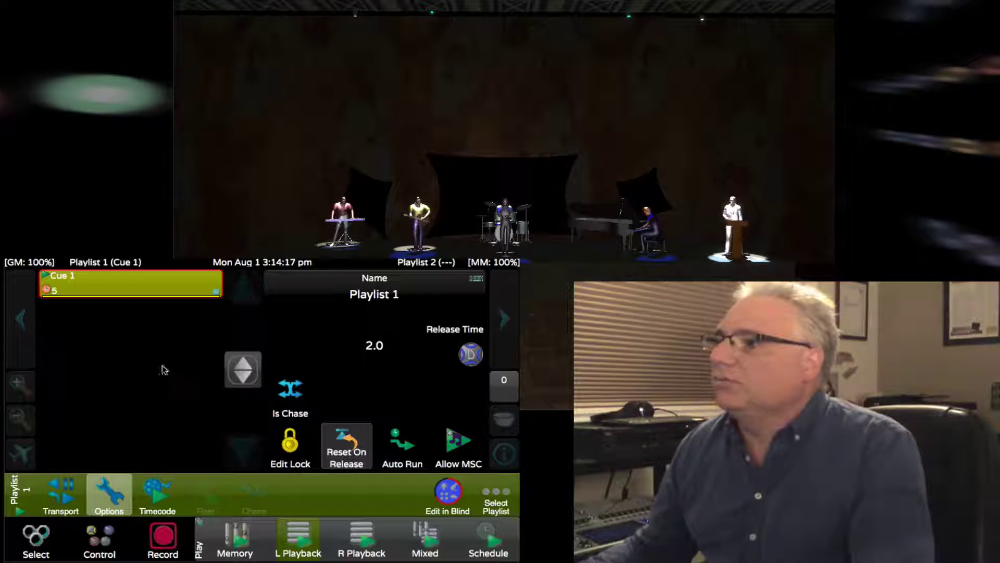
- Set Pod Bk (38) to 98% intensity and return its intensity timing to the cue time
{"action": "left_click", "coordinate": [43, 546]}
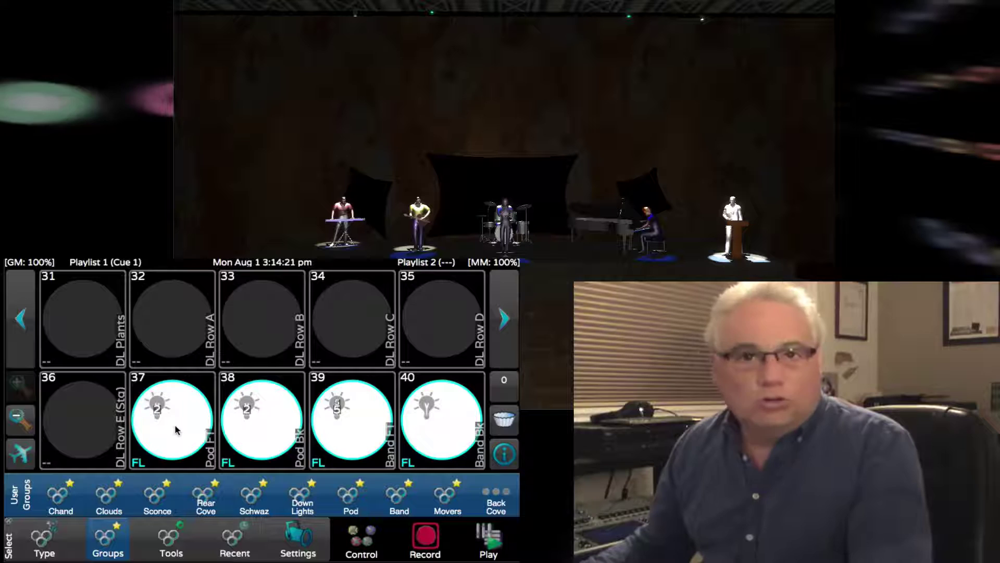
{"action": "left_click", "coordinate": [269, 438]}
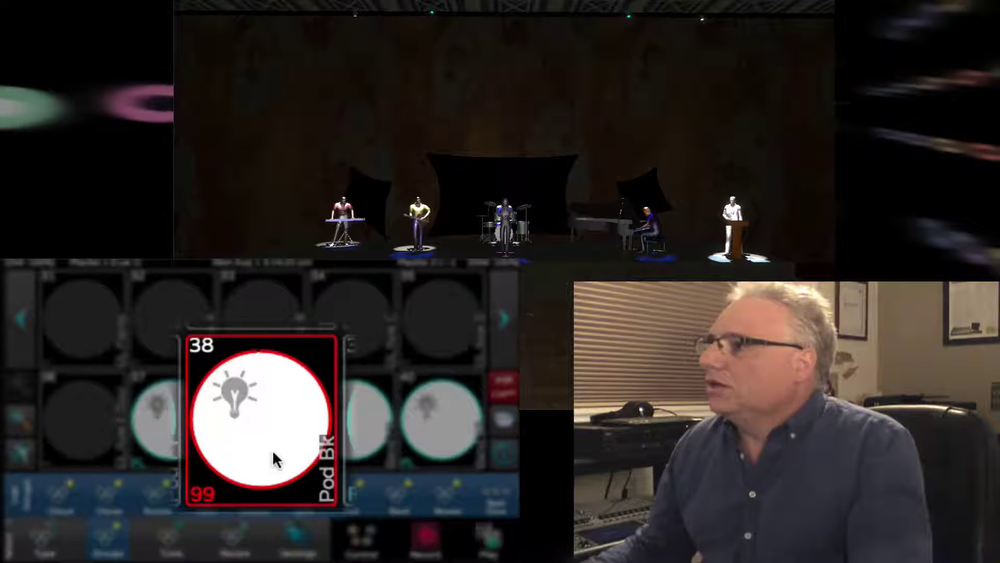
{"action": "scroll", "coordinate": [273, 449], "scroll_direction": "down", "scroll_amount": 1}
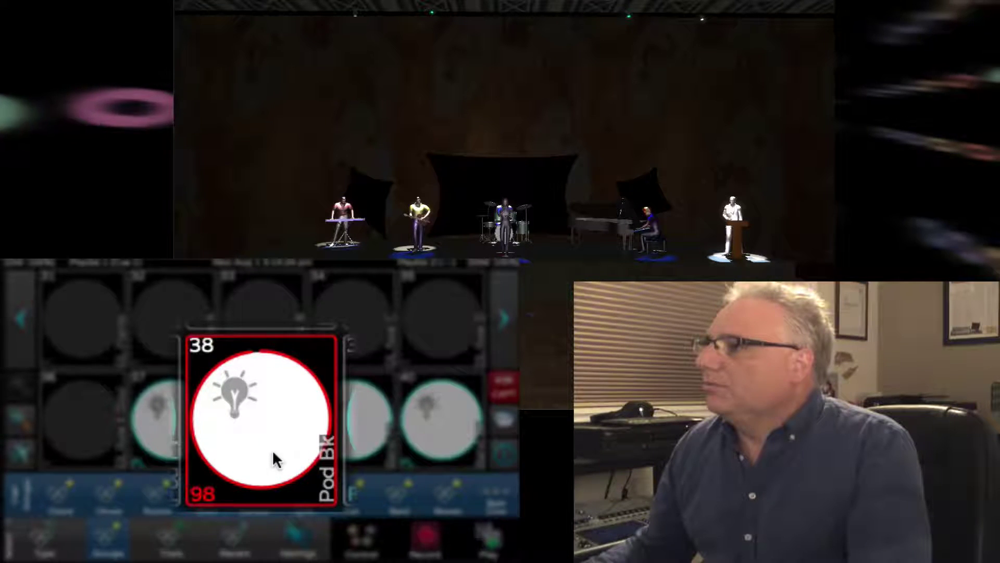
{"action": "left_click", "coordinate": [367, 547]}
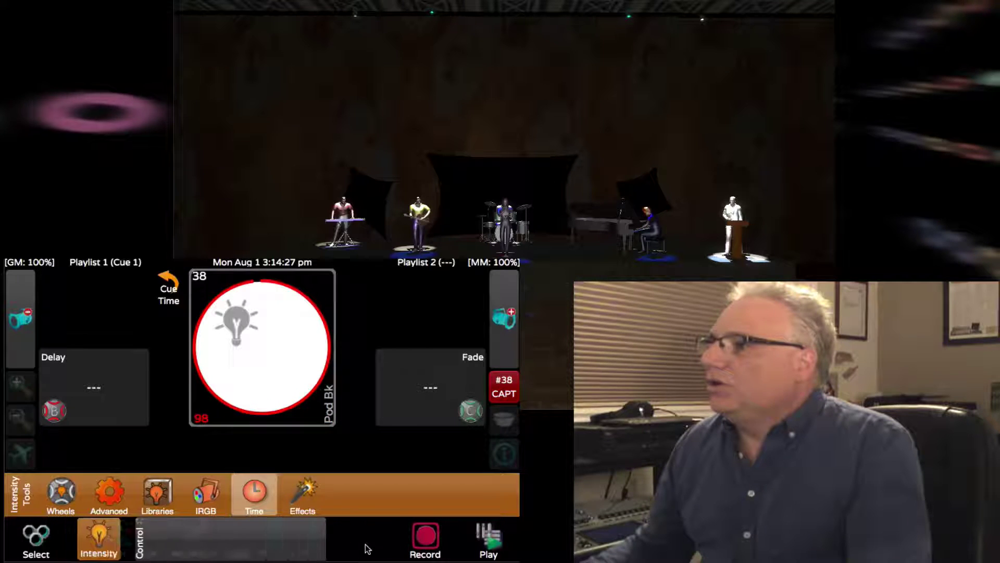
{"action": "left_click", "coordinate": [169, 284]}
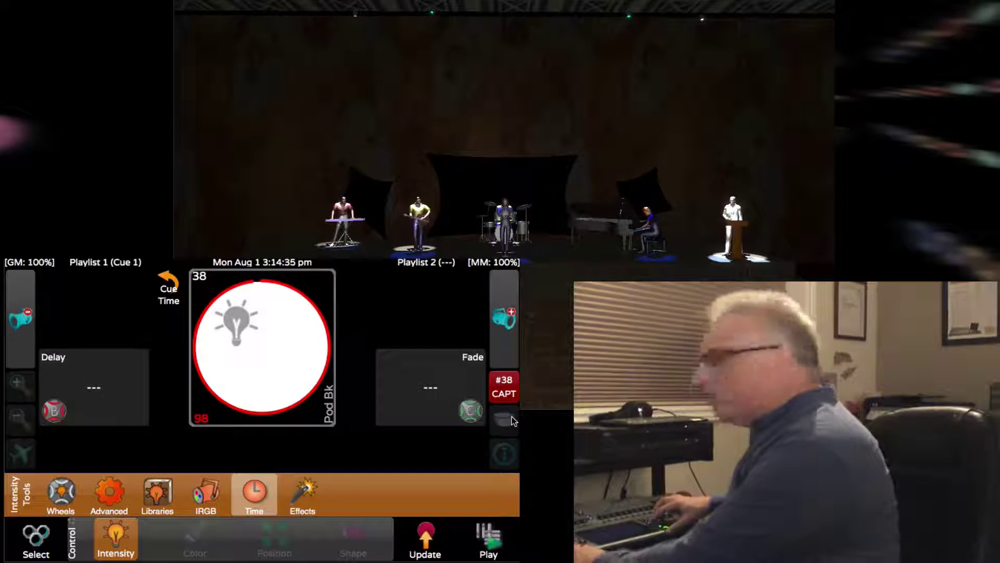
- Update Cue 1 in Playlist 1 with the Pod Bk change and release the playlist
{"action": "key", "text": "shift+r"}
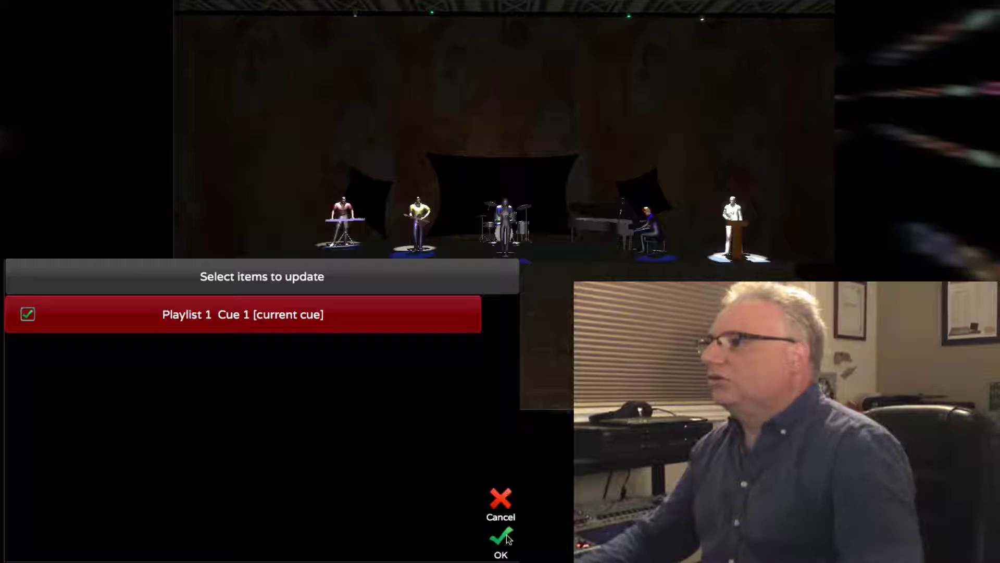
{"action": "left_click", "coordinate": [508, 539]}
{"action": "key", "text": "shift+BackSpace"}
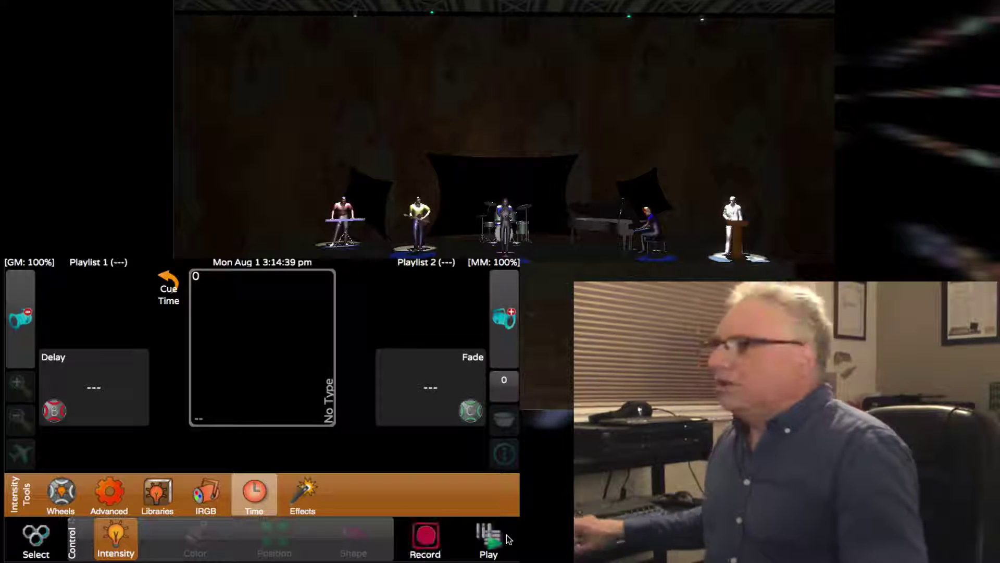
- Play Cue 1 from the fixture view to check its timing, and set the cue's fade in Playlist 1 to 10 s
{"action": "left_click", "coordinate": [36, 543]}
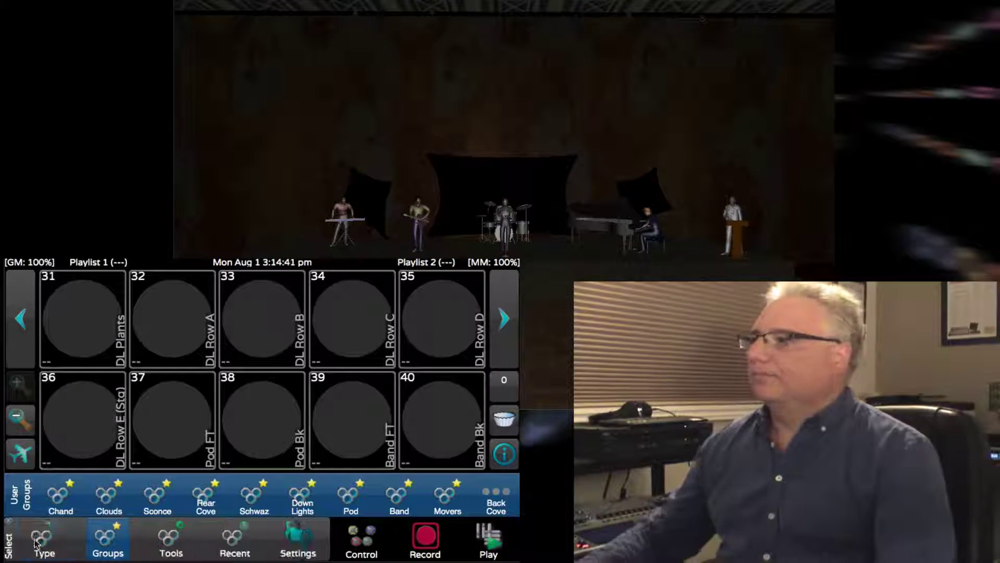
{"action": "key", "text": "space"}
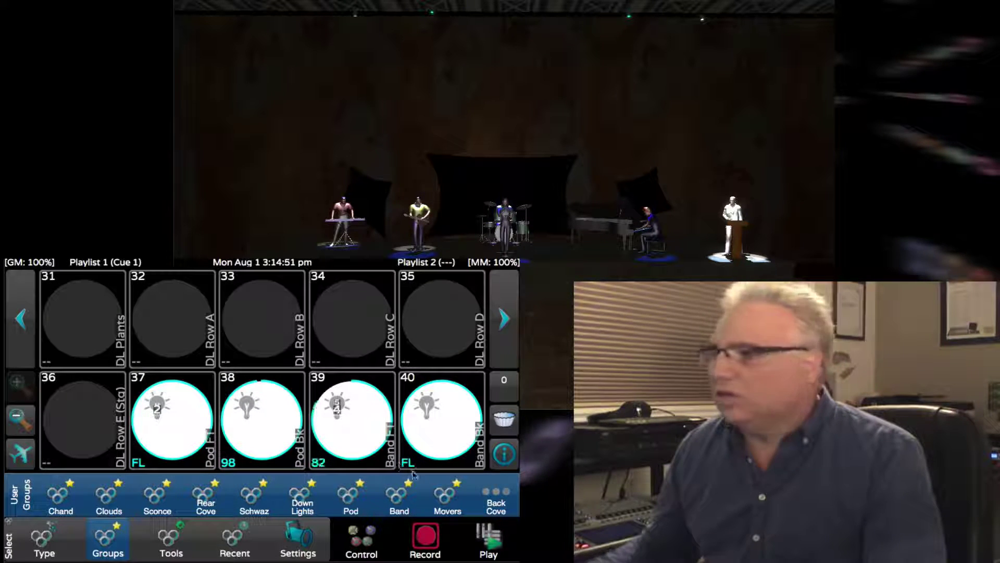
{"action": "left_click", "coordinate": [490, 551]}
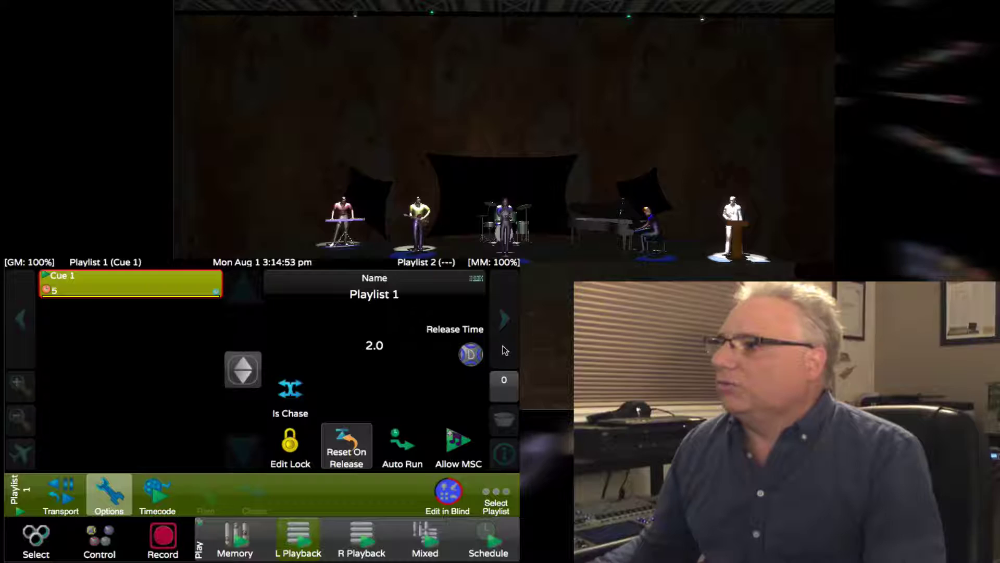
{"action": "key", "text": "e"}
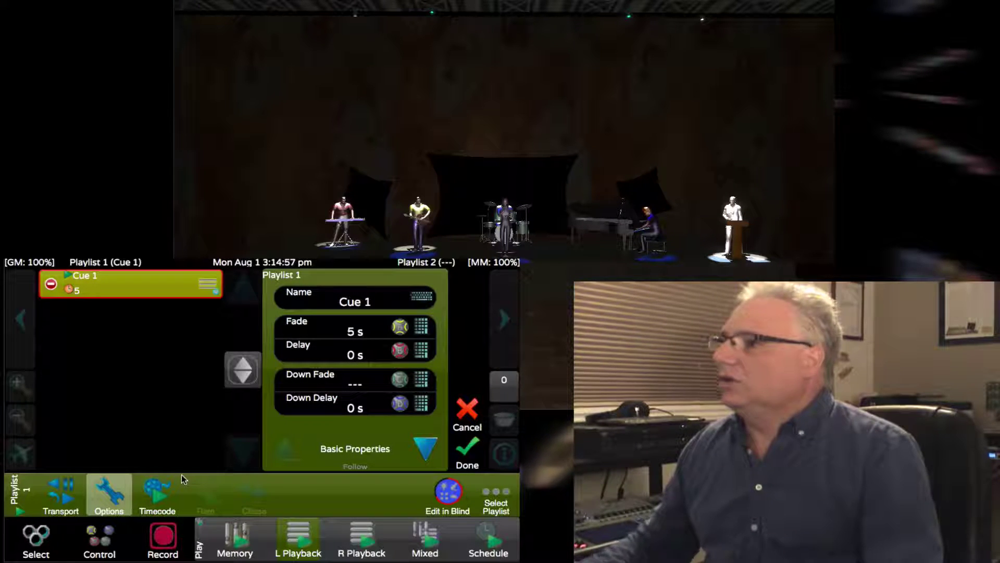
{"action": "scroll", "coordinate": [399, 326], "scroll_direction": "up", "scroll_amount": 5}
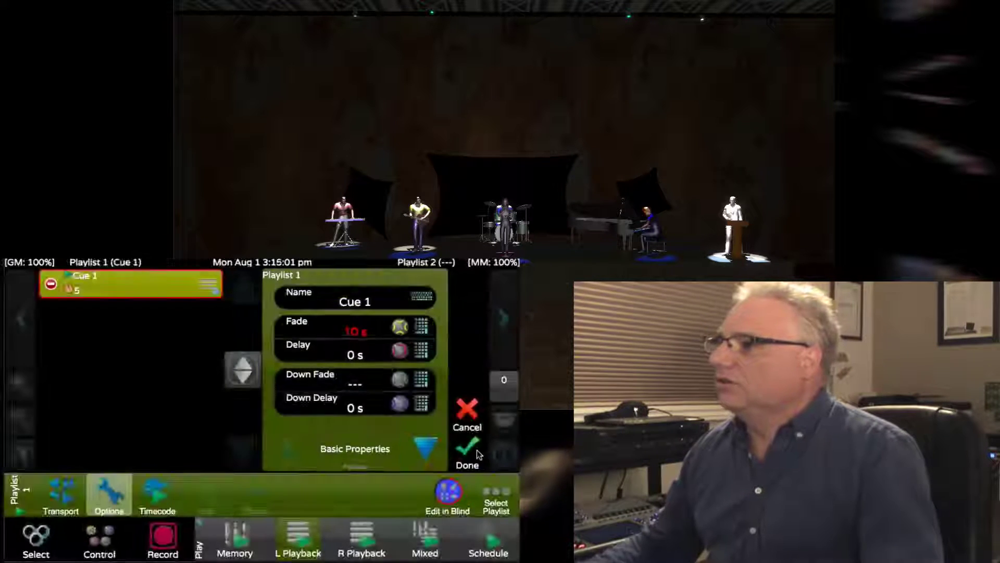
{"action": "left_click", "coordinate": [473, 452]}
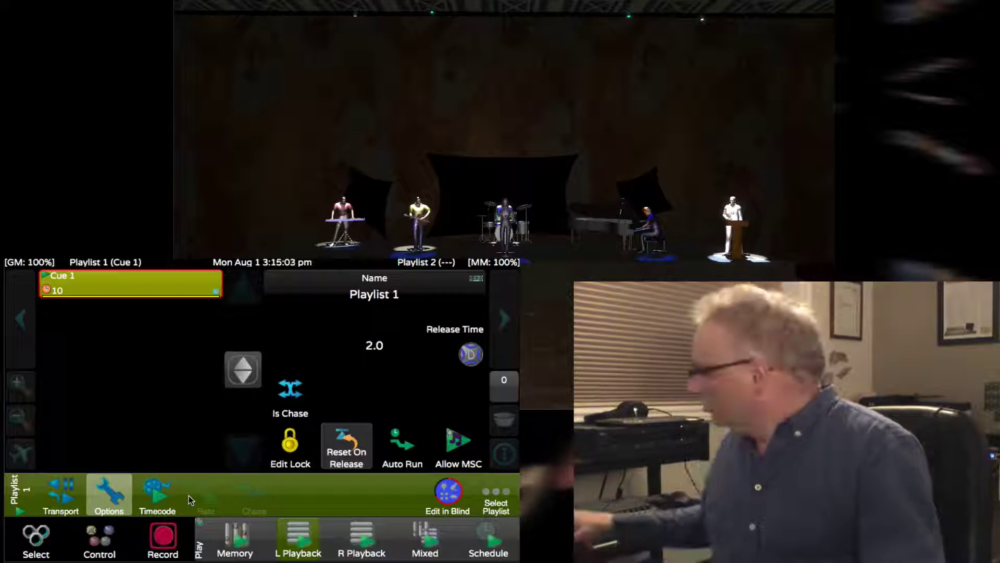
- Release Playlist 1 and replay Cue 1 while watching the fixture levels fade in
{"action": "key", "text": "shift+space"}
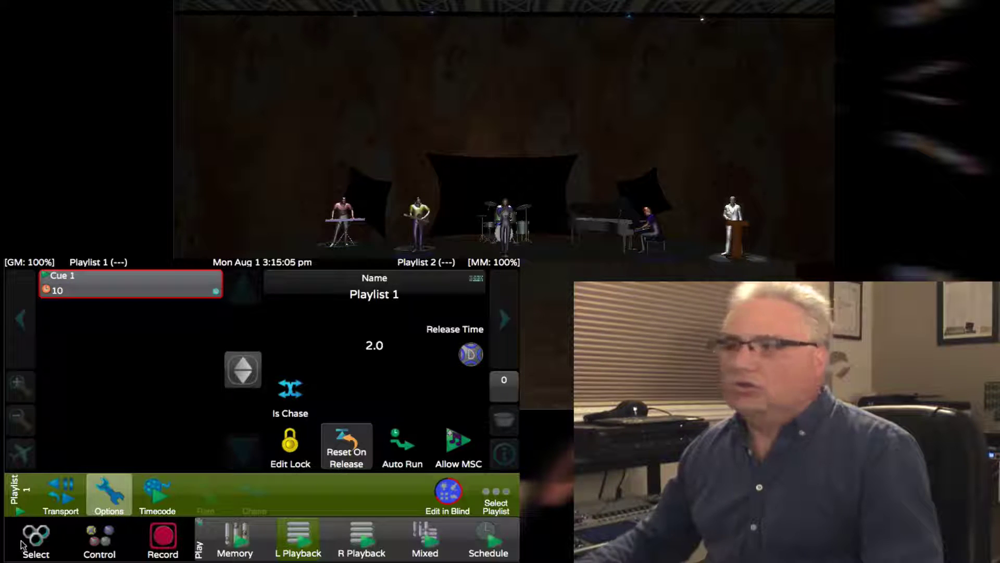
{"action": "left_click", "coordinate": [35, 542]}
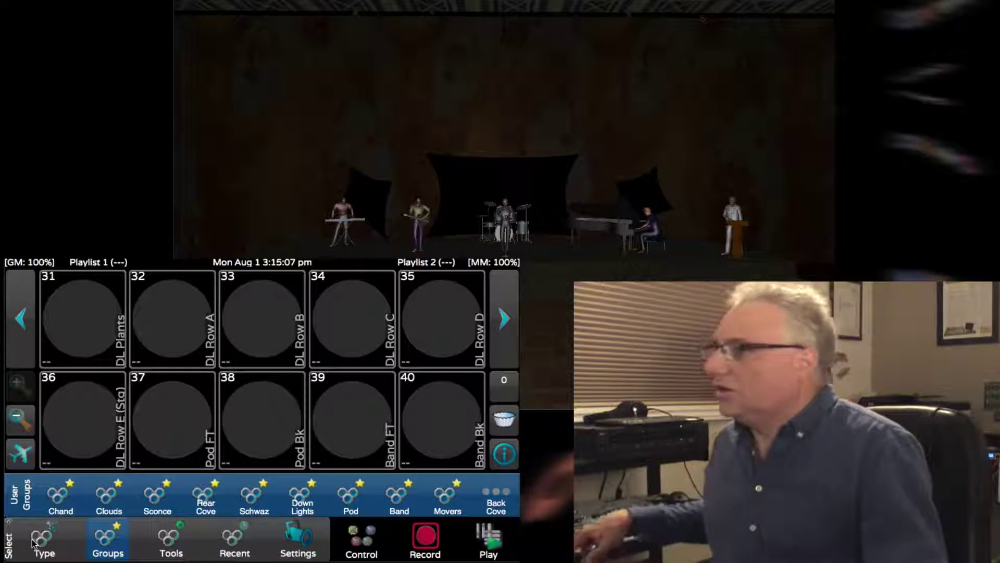
{"action": "key", "text": "space"}
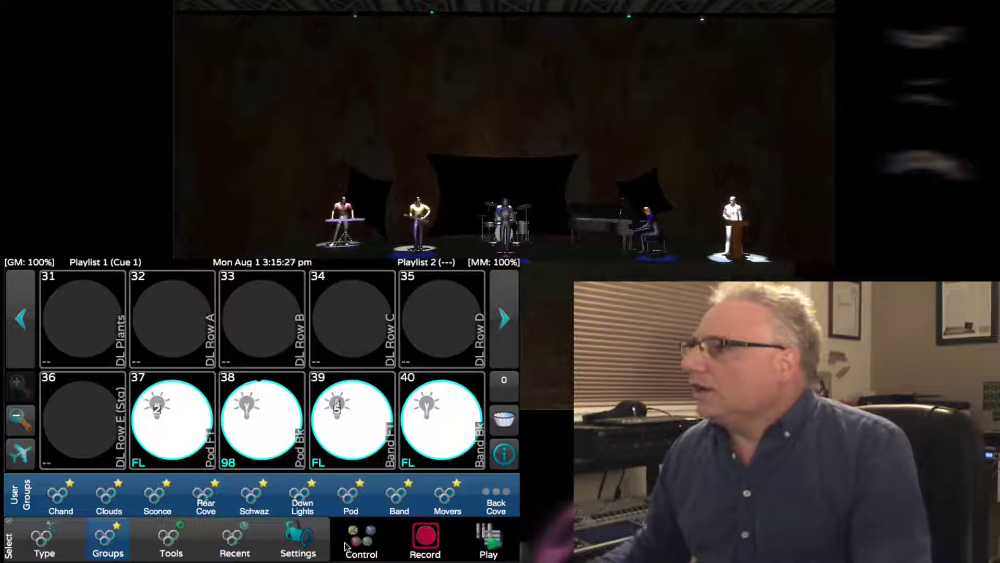
- Bring the Rear Cove group to full intensity and color it a single saturated blue with the color Picker
{"action": "left_click", "coordinate": [205, 498]}
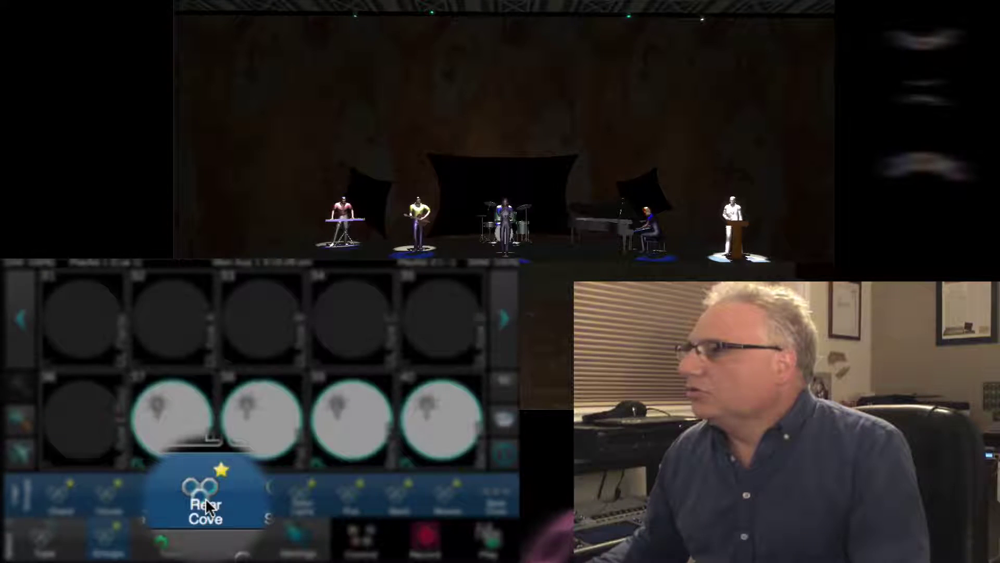
{"action": "left_click", "coordinate": [363, 534]}
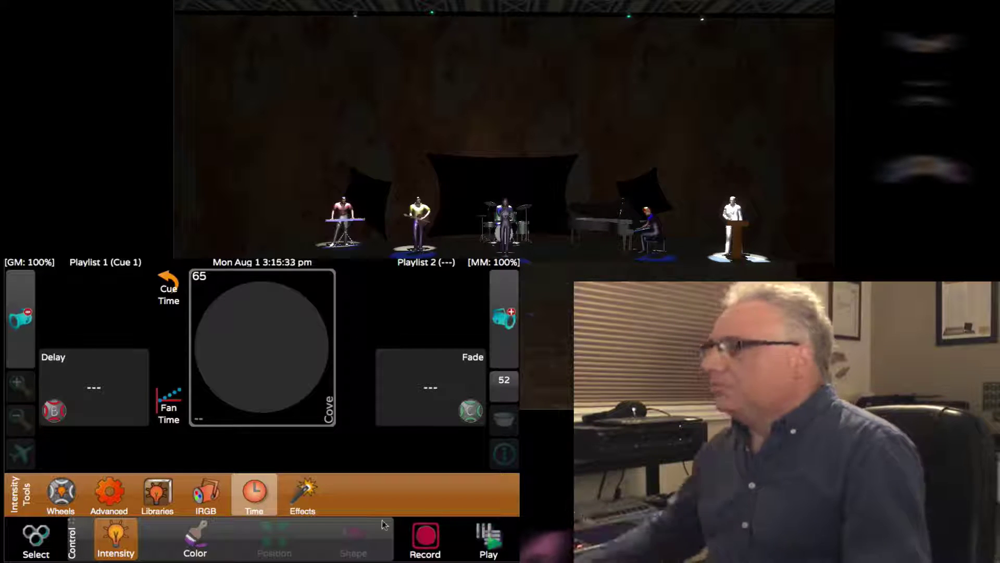
{"action": "left_click", "coordinate": [157, 495]}
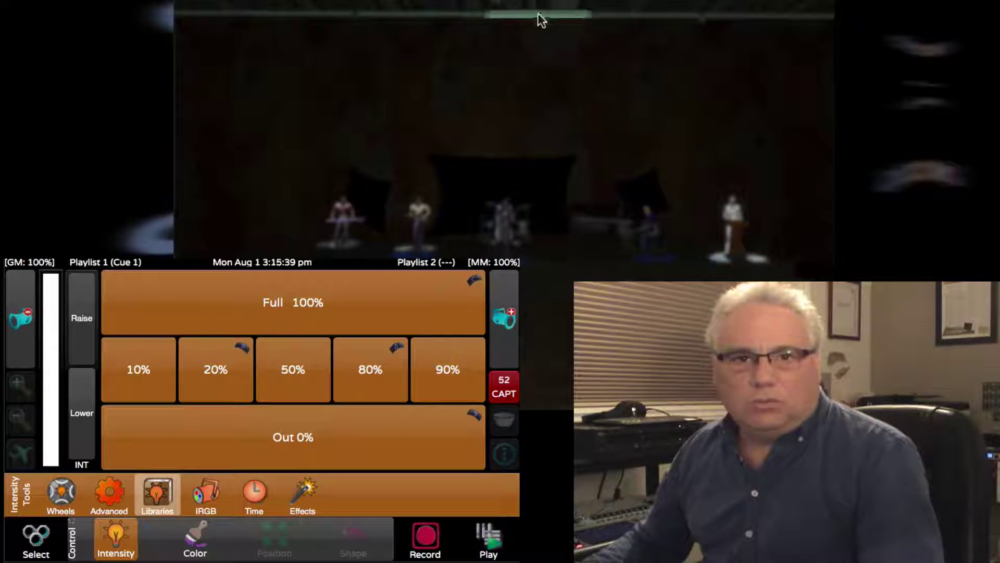
{"action": "left_click", "coordinate": [193, 539]}
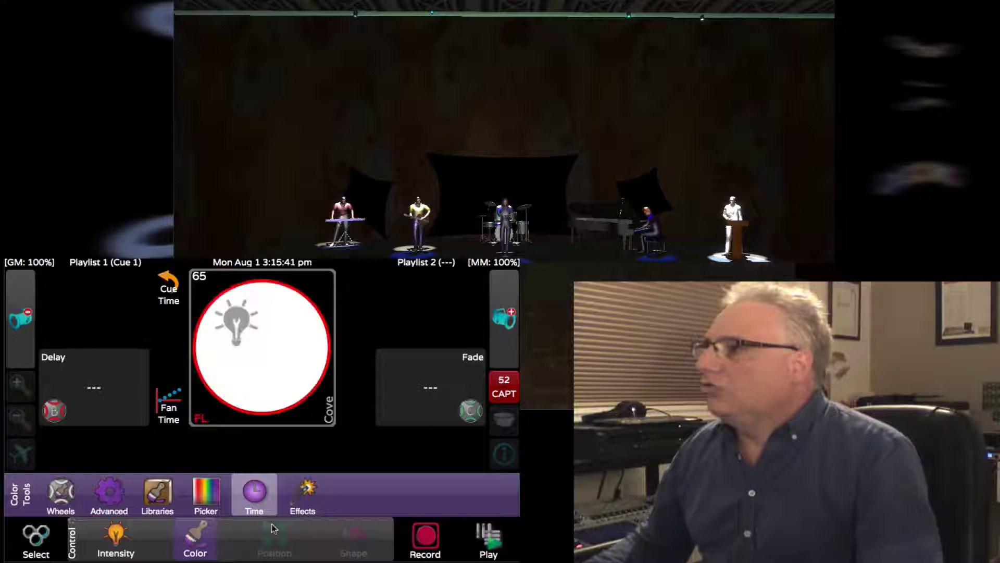
{"action": "left_click", "coordinate": [211, 490]}
{"action": "left_click", "coordinate": [350, 391]}
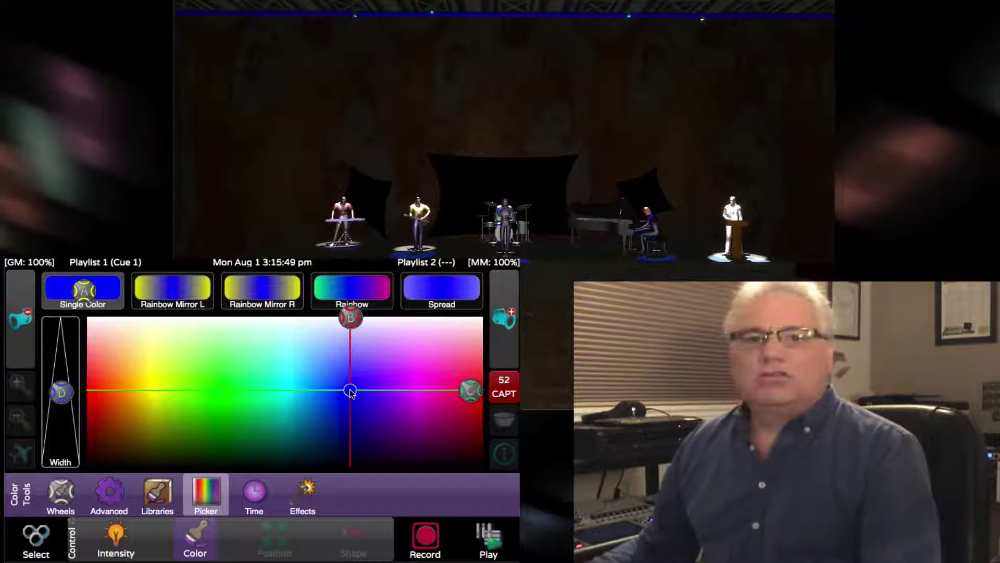
- Examine the captured Rear Cove fixtures in the fixture grid, from 65 through 116
{"action": "left_click", "coordinate": [33, 545]}
{"action": "left_click", "coordinate": [21, 454]}
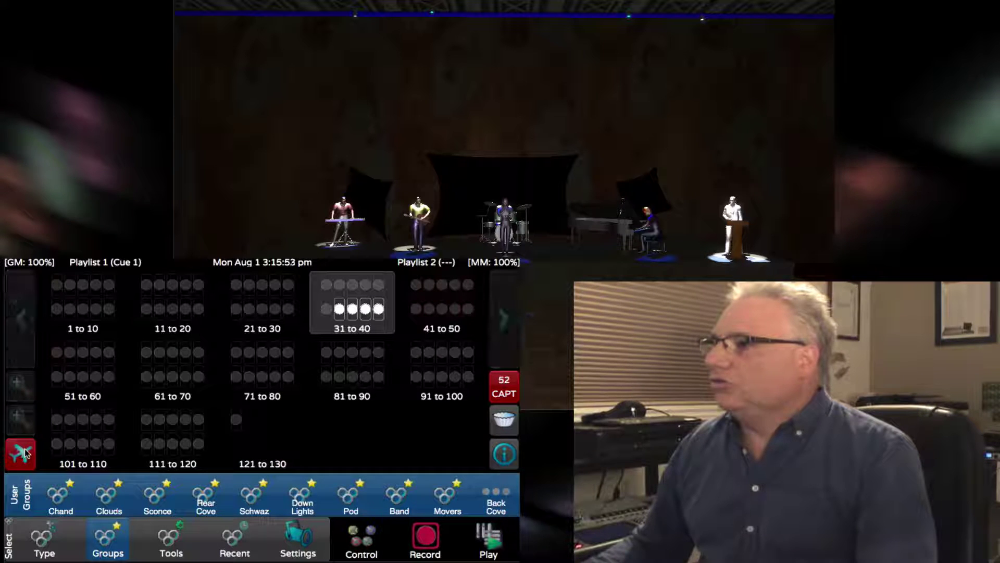
{"action": "left_click", "coordinate": [197, 363]}
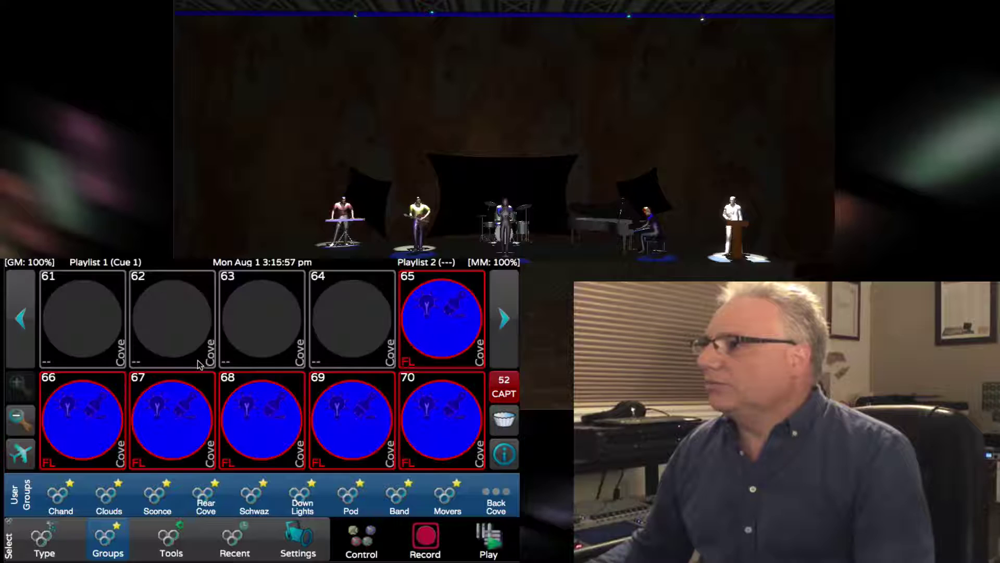
{"action": "left_click", "coordinate": [22, 422]}
{"action": "left_click", "coordinate": [22, 422]}
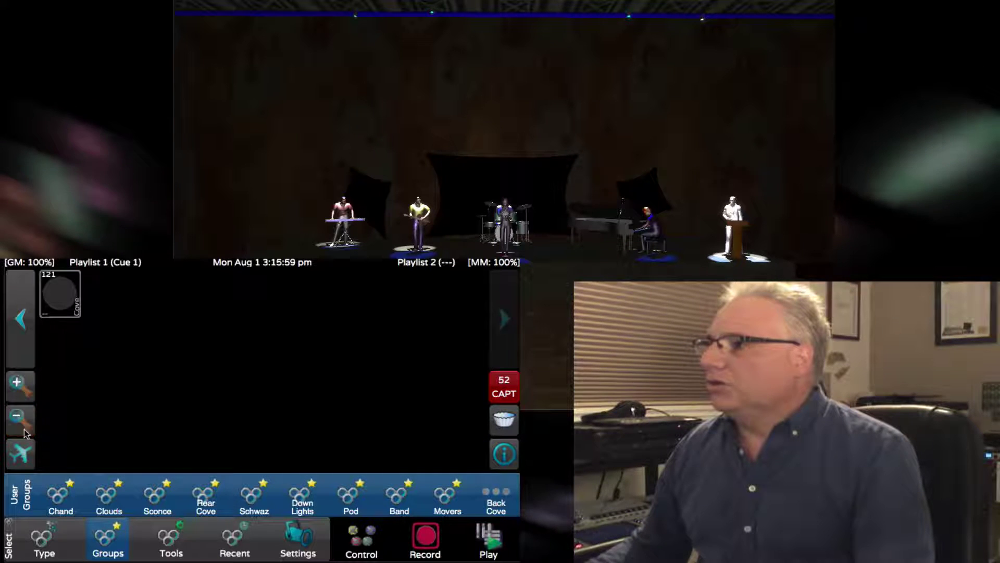
{"action": "left_click", "coordinate": [22, 455]}
{"action": "left_click", "coordinate": [352, 341]}
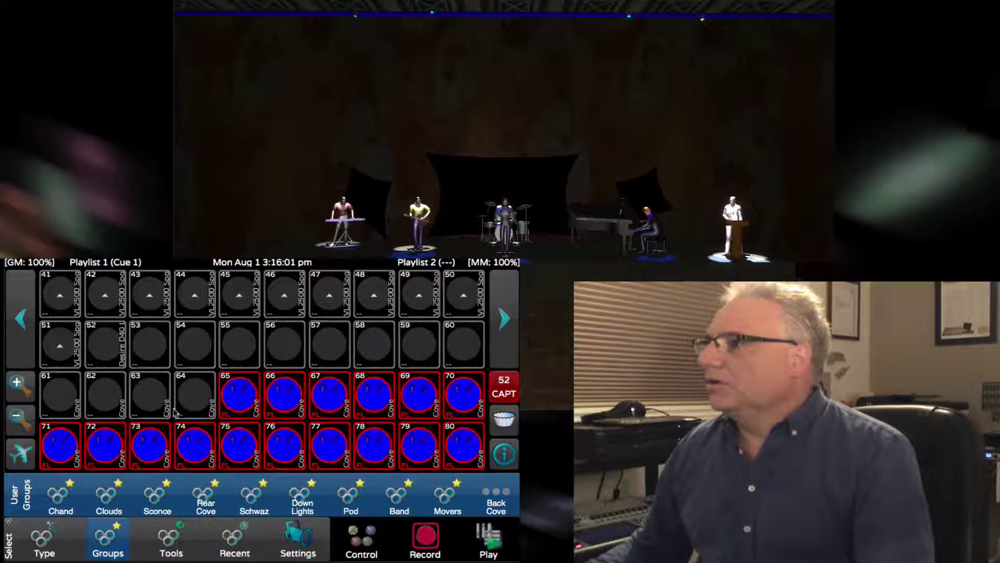
{"action": "left_click", "coordinate": [504, 320]}
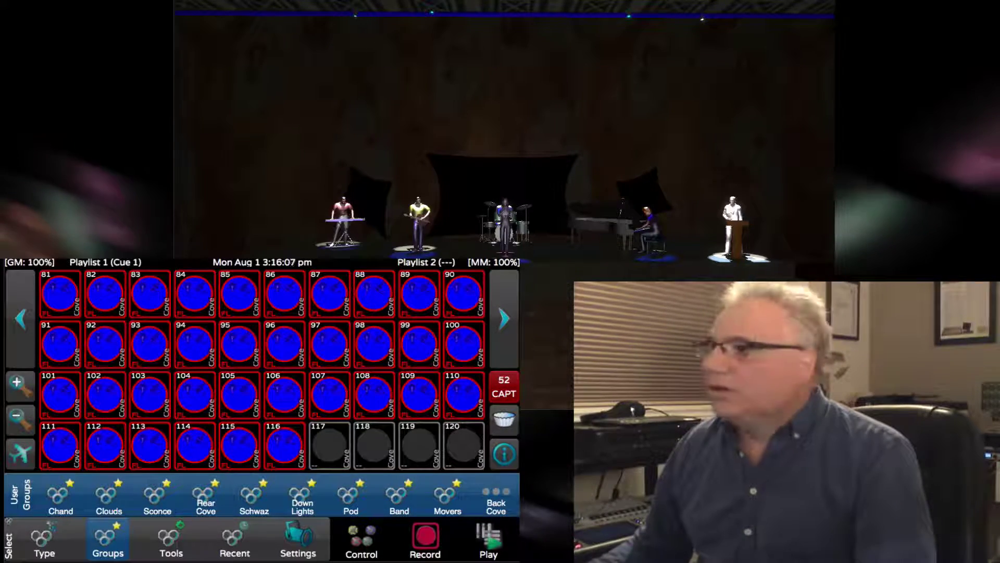
- Fan the Rear Cove group's intensity time with first delay 0, last delay 5, and first and last fade 1
{"action": "left_click", "coordinate": [363, 538]}
{"action": "left_click", "coordinate": [109, 545]}
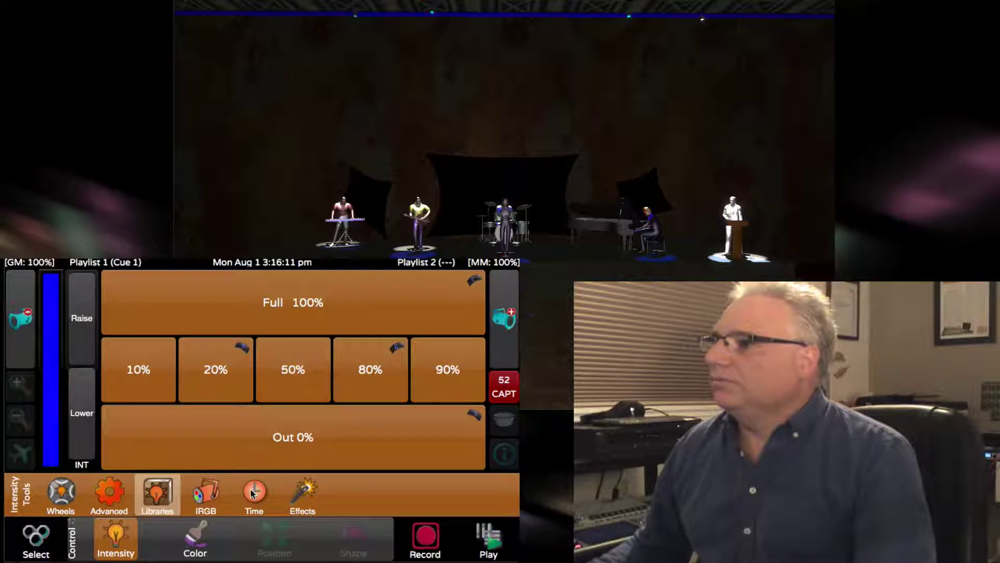
{"action": "left_click", "coordinate": [251, 489]}
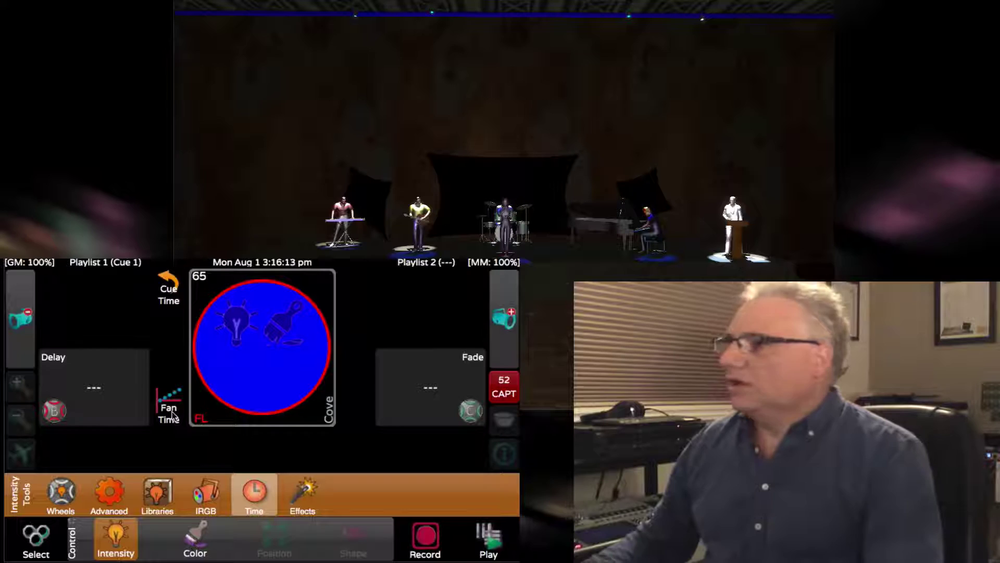
{"action": "left_click", "coordinate": [172, 413]}
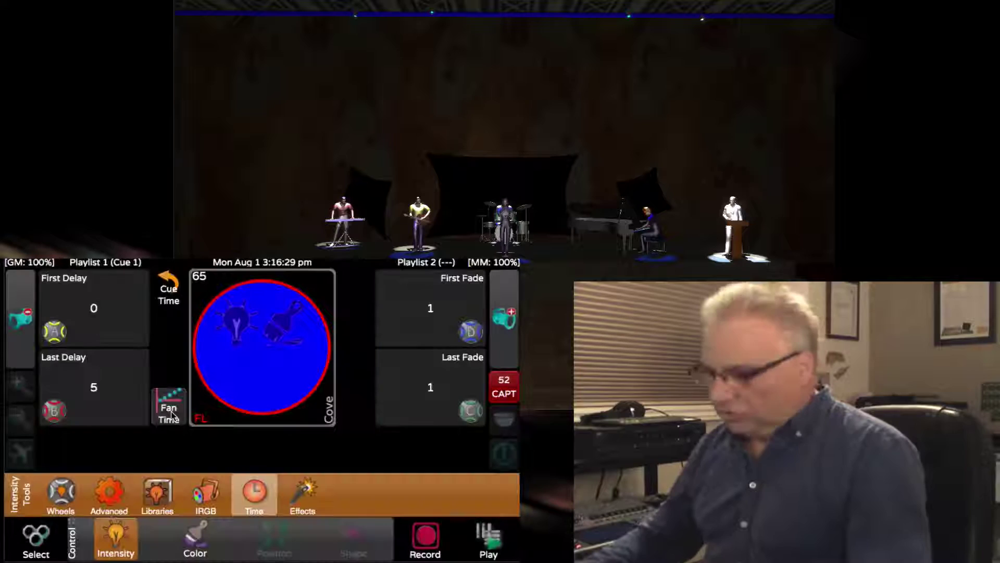
- Record the look as Cue 2 at the end of Playlist 1 with a 5 s fade, and replay Cue 1 and Cue 2
{"action": "key", "text": "r"}
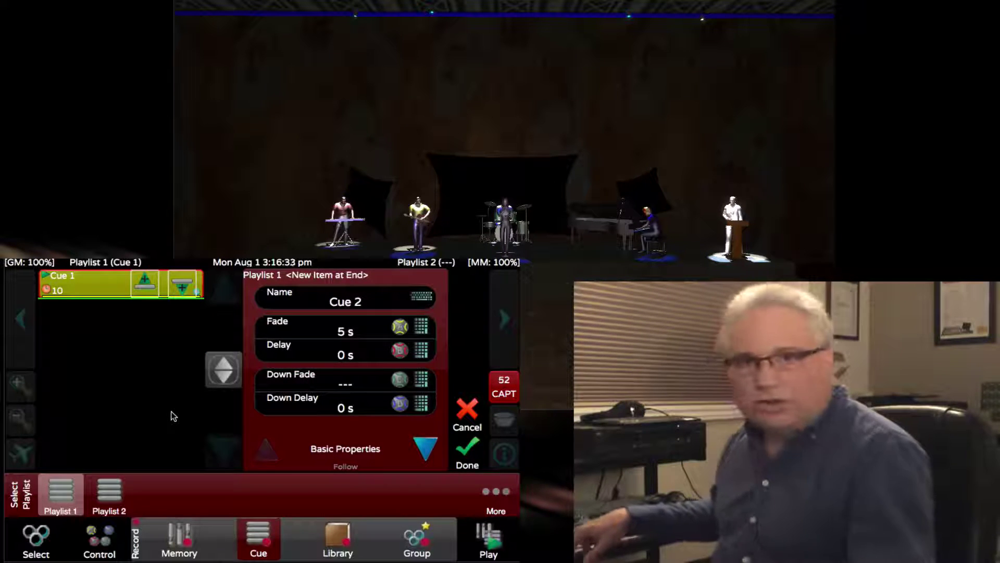
{"action": "key", "text": "Return"}
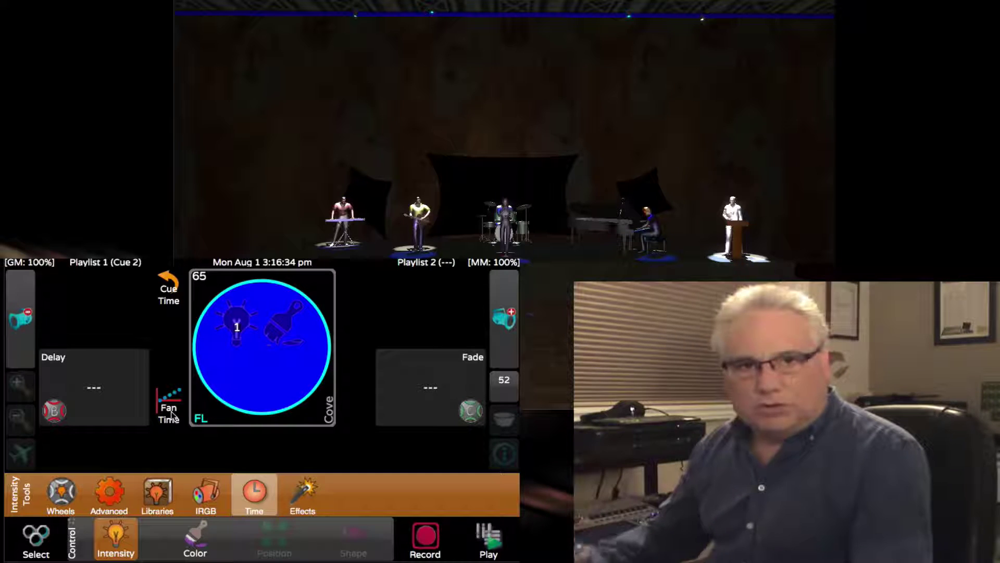
{"action": "key", "text": "space"}
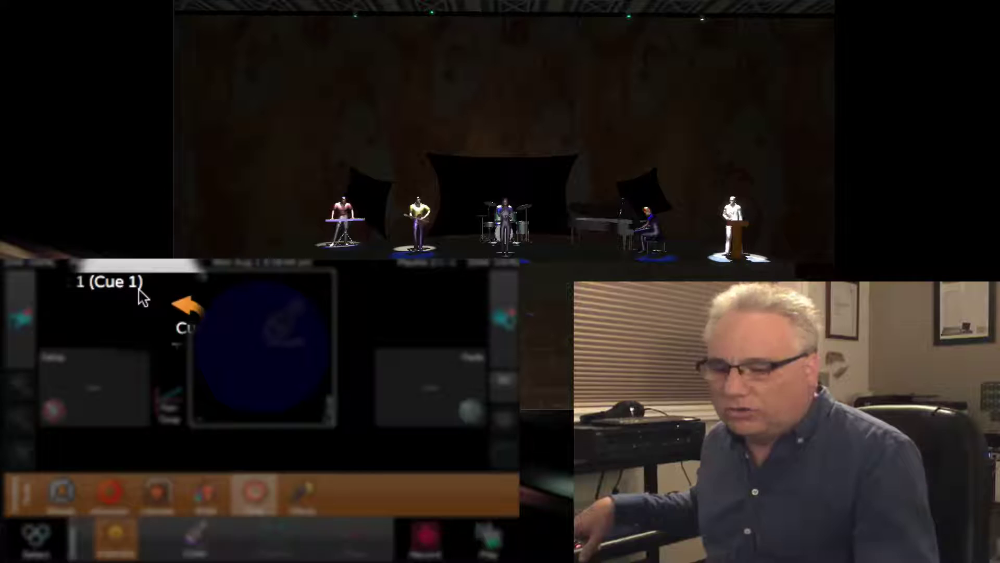
{"action": "key", "text": "space"}
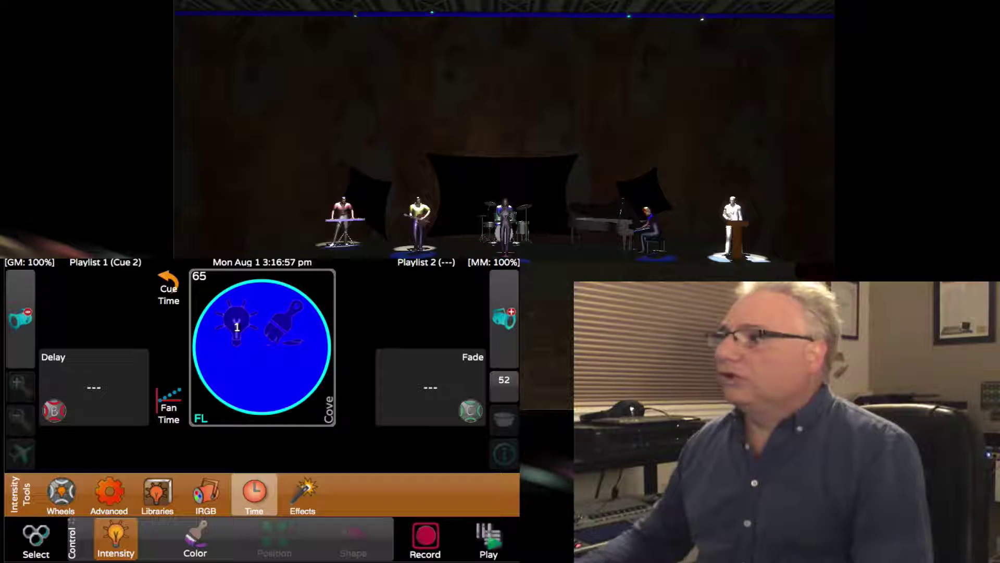
- Clear the fixture selection, and select fixture 65 followed by the whole Rear Cove group
{"action": "left_click", "coordinate": [40, 540]}
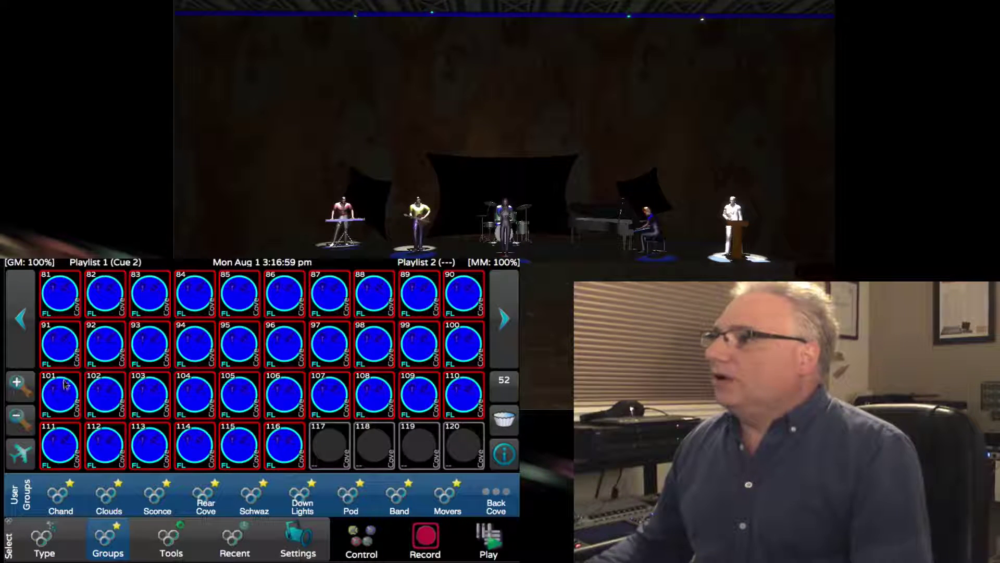
{"action": "left_click", "coordinate": [23, 334]}
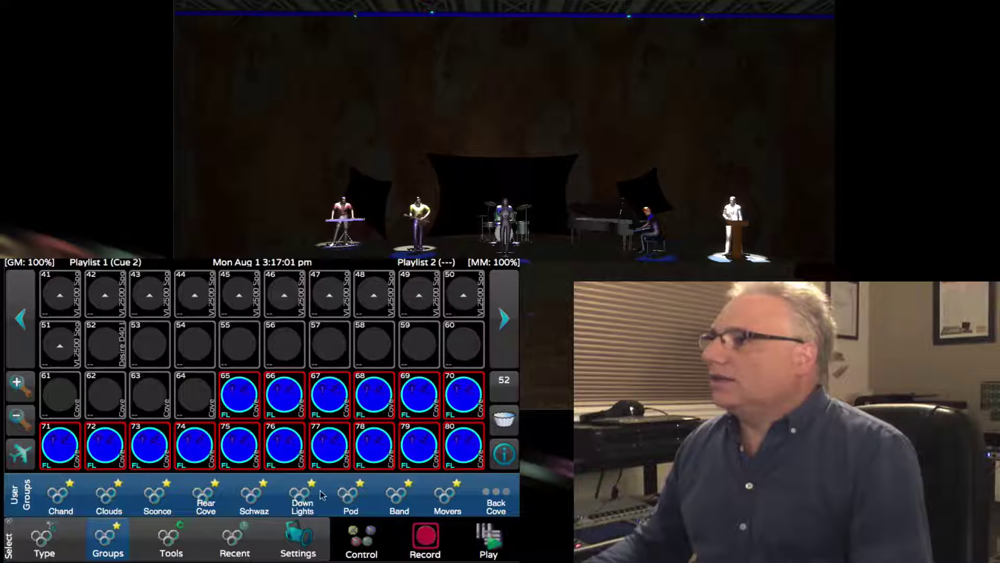
{"action": "left_click", "coordinate": [51, 545]}
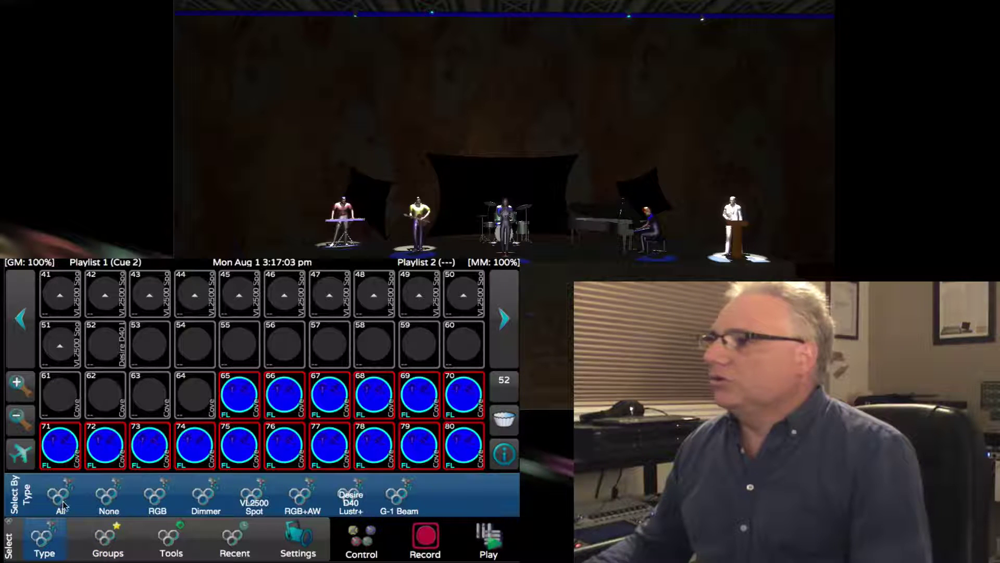
{"action": "left_click", "coordinate": [97, 502]}
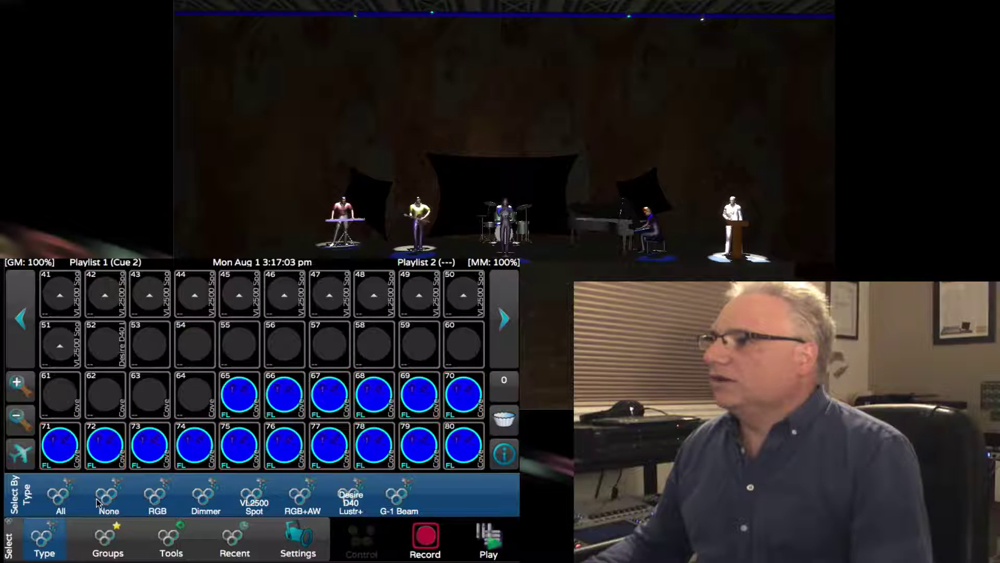
{"action": "left_click", "coordinate": [240, 397]}
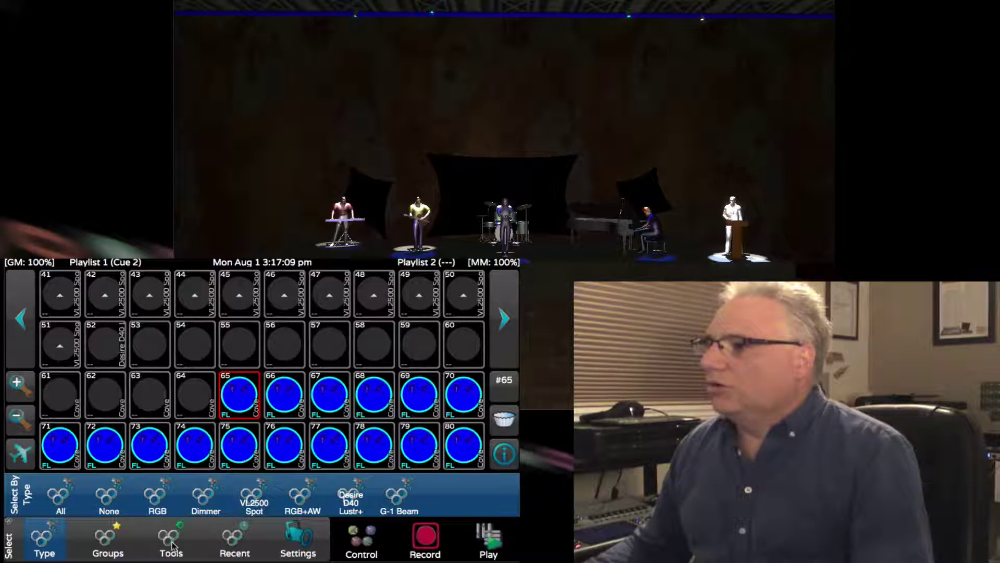
{"action": "left_click", "coordinate": [116, 549]}
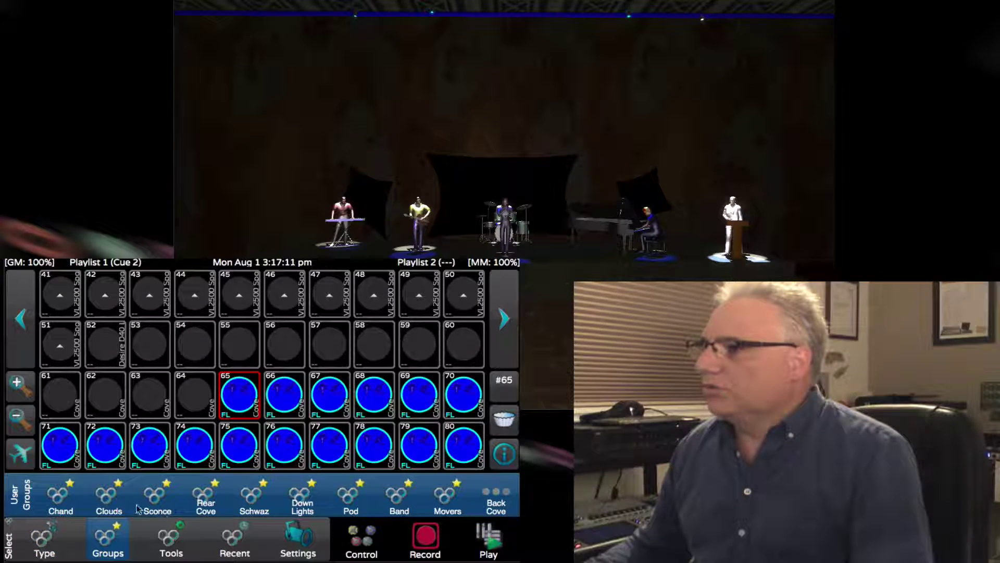
{"action": "left_click", "coordinate": [206, 499]}
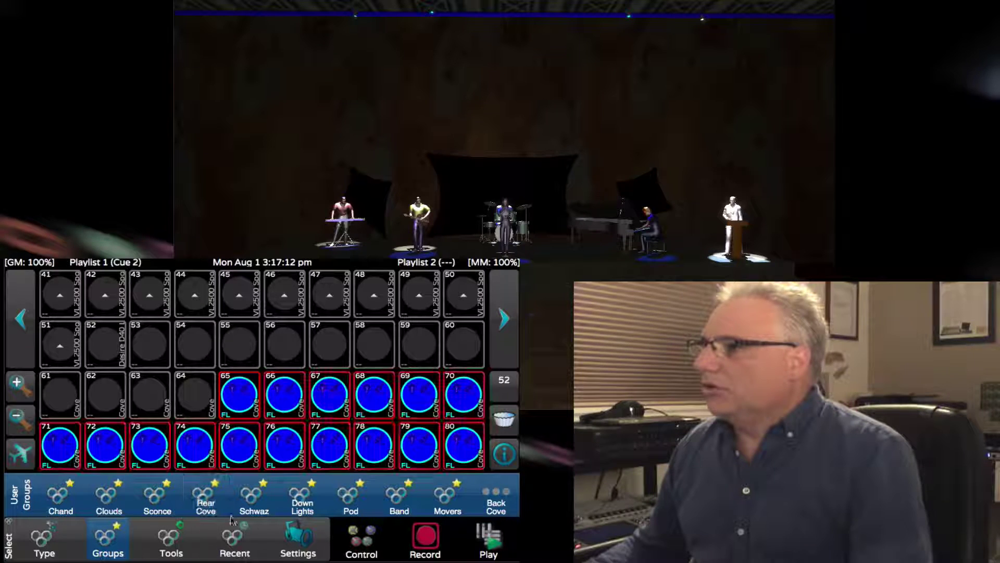
- Apply the Lee color L101 Yellow from the color library to the selected Rear Cove fixtures
{"action": "left_click", "coordinate": [359, 542]}
{"action": "left_click", "coordinate": [191, 542]}
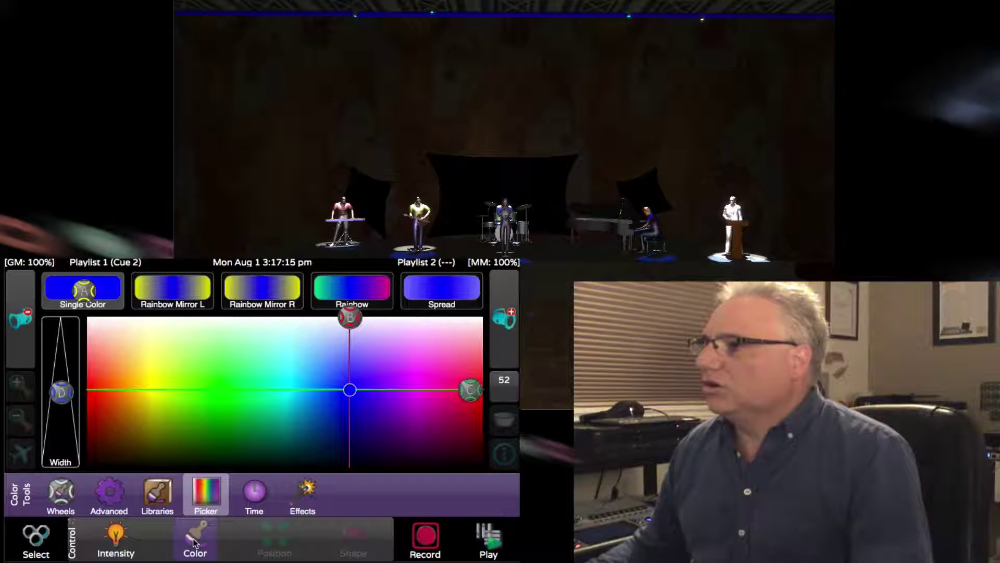
{"action": "left_click", "coordinate": [157, 498]}
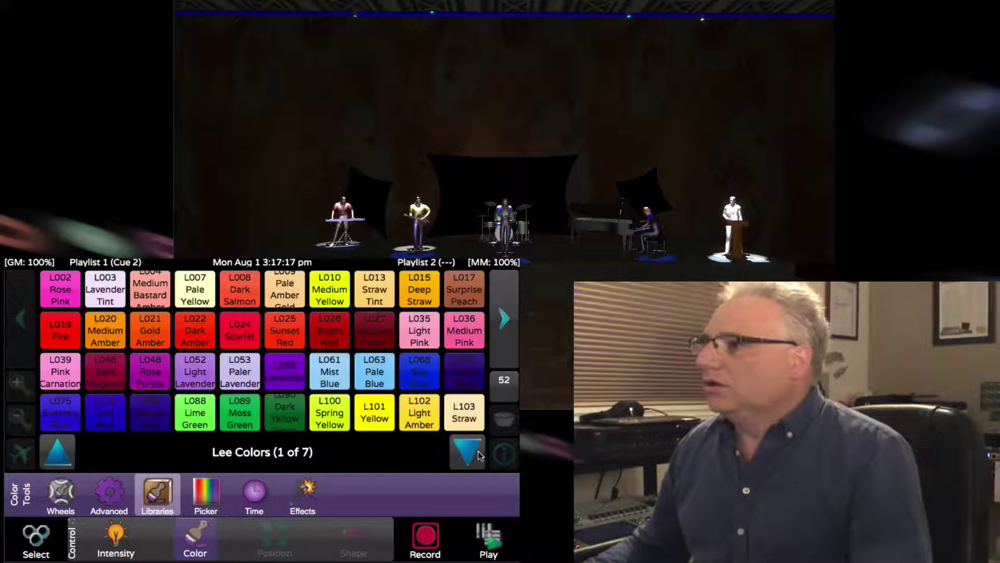
{"action": "left_click", "coordinate": [375, 417]}
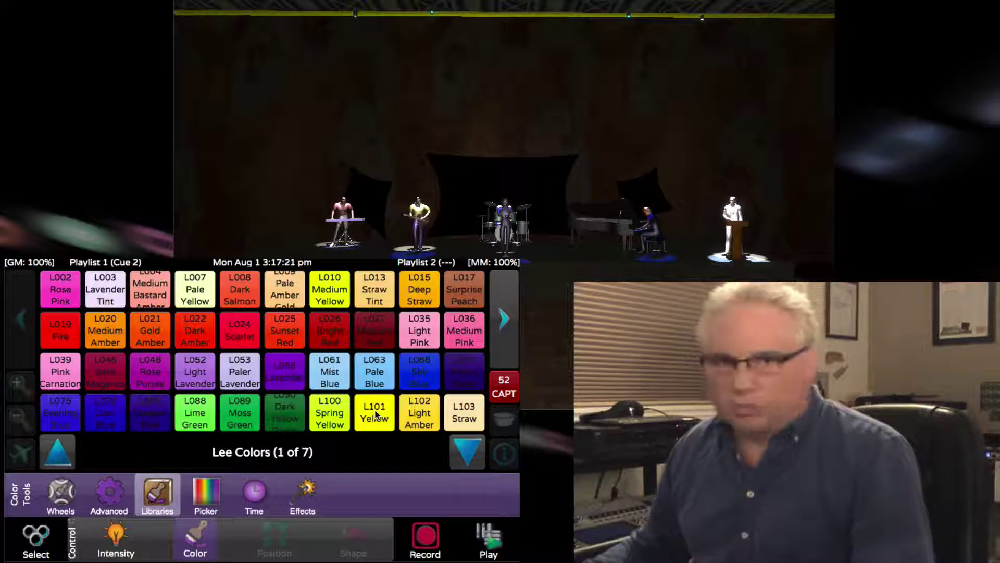
- Clear the fixture selection and select the range of fixtures from 65 through 92
{"action": "left_click", "coordinate": [42, 549]}
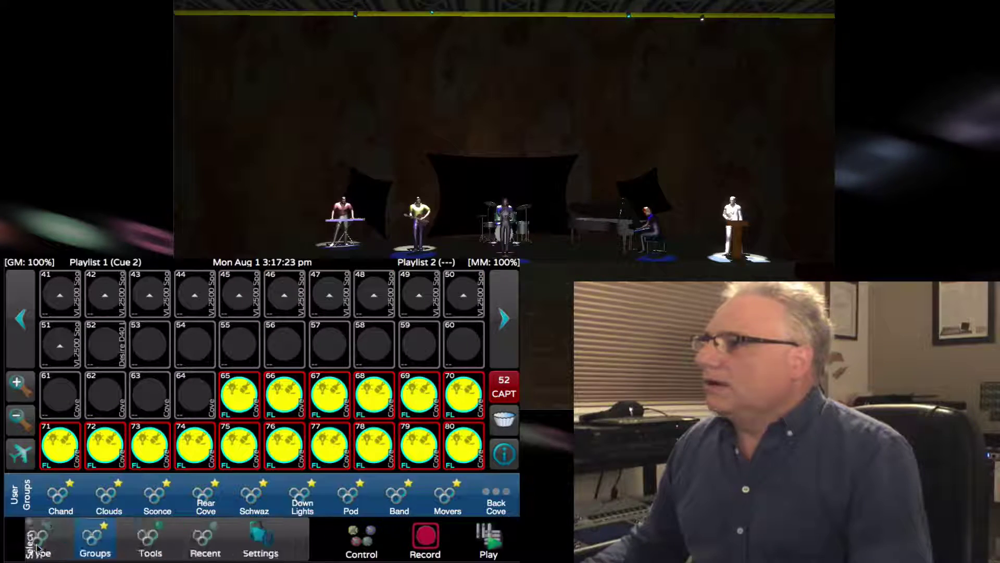
{"action": "left_click", "coordinate": [52, 531]}
{"action": "left_click", "coordinate": [104, 499]}
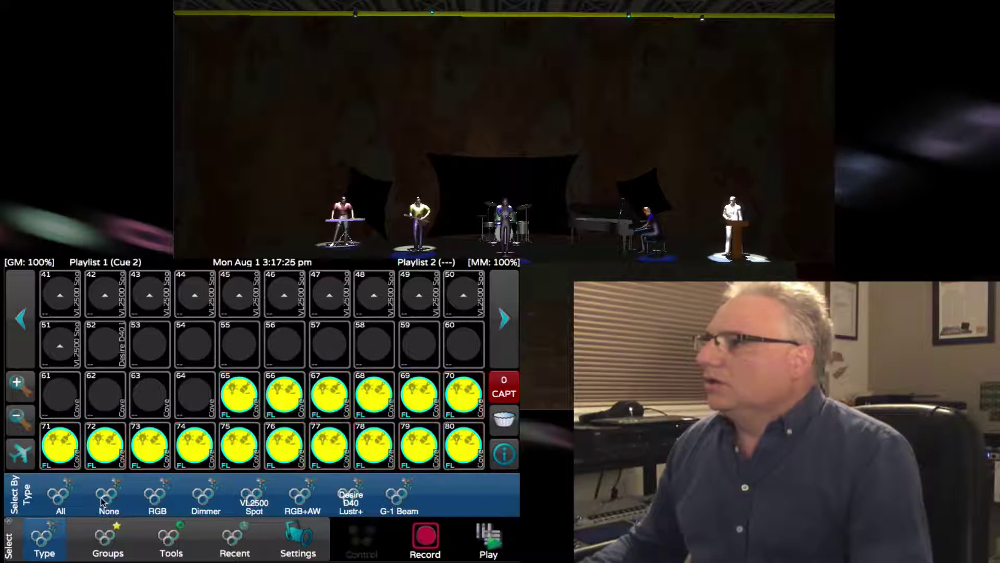
{"action": "left_click", "coordinate": [242, 399]}
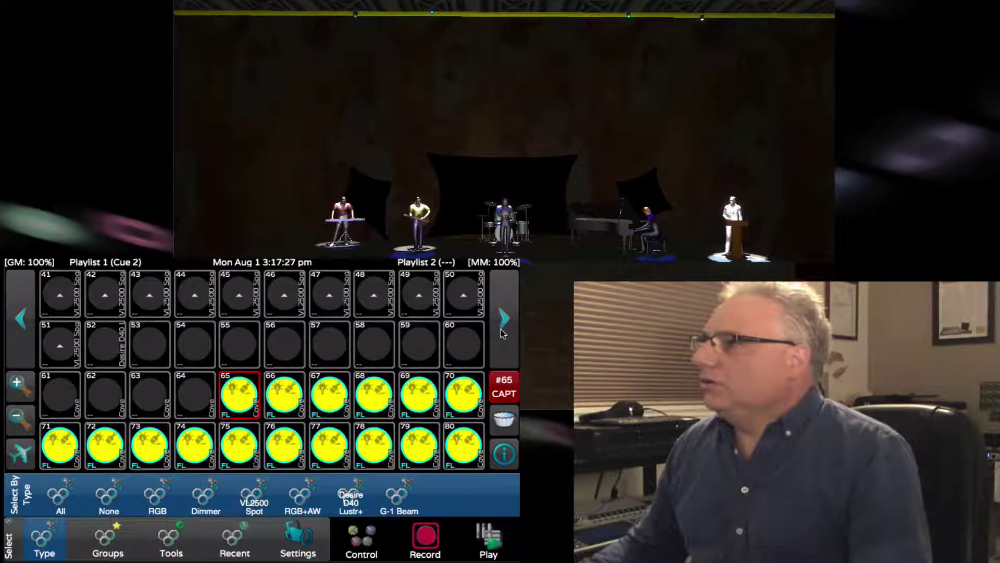
{"action": "left_click", "coordinate": [503, 321]}
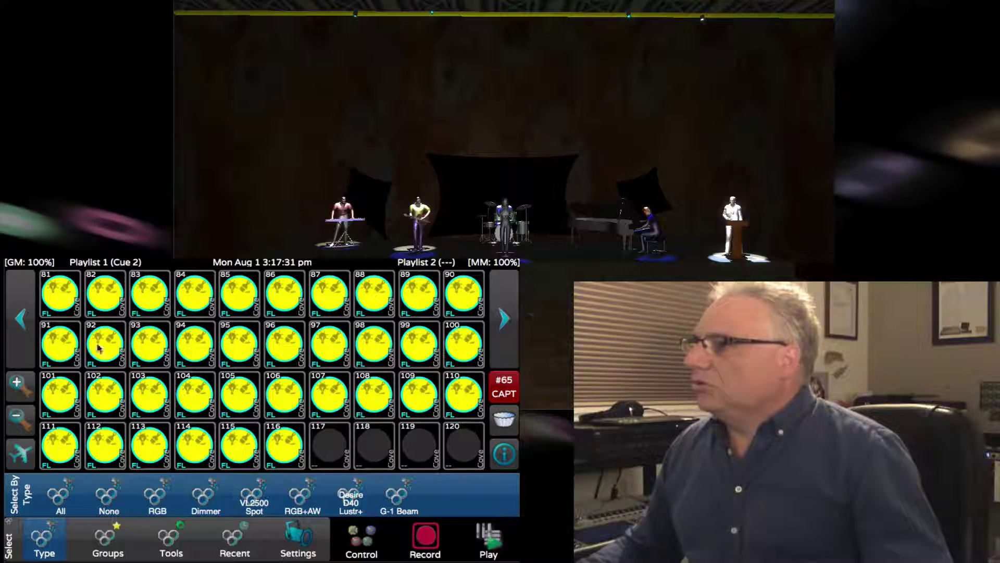
{"action": "key", "text": "shift"}
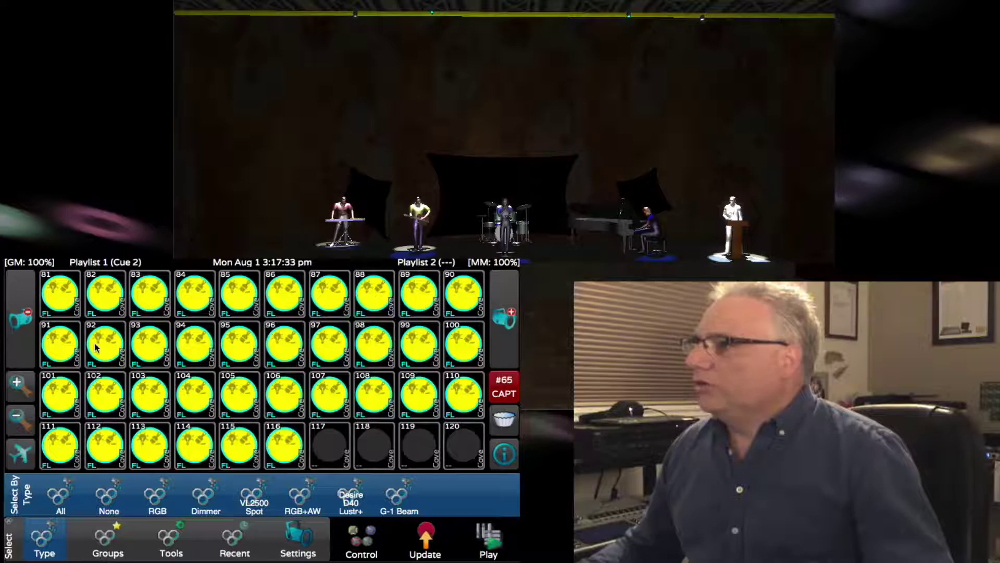
{"action": "left_click", "coordinate": [94, 343], "text": "shift"}
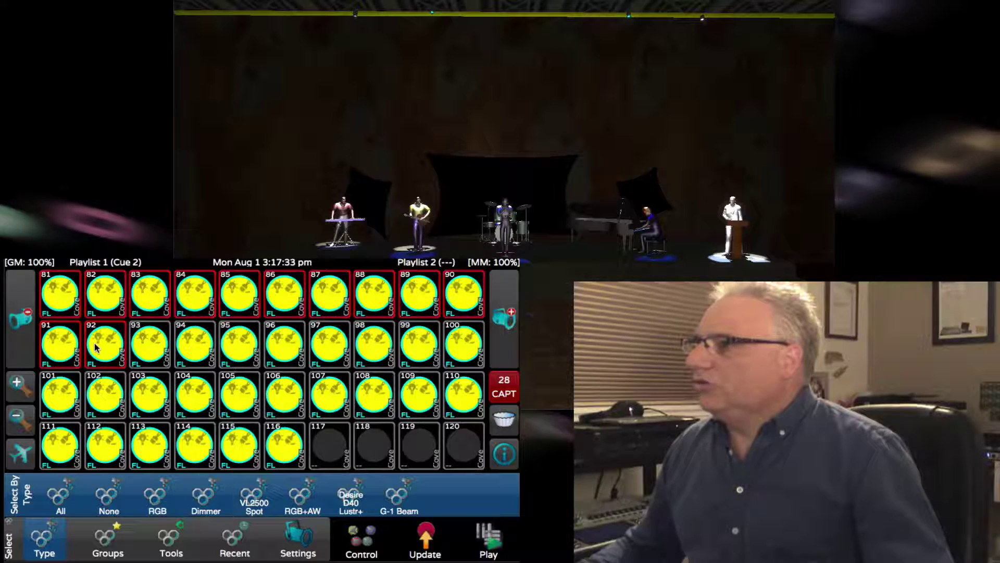
- Fan the color time of fixtures 65 through 92 with first delay 0, last delay 3, and first and last fade 0
{"action": "left_click", "coordinate": [360, 542]}
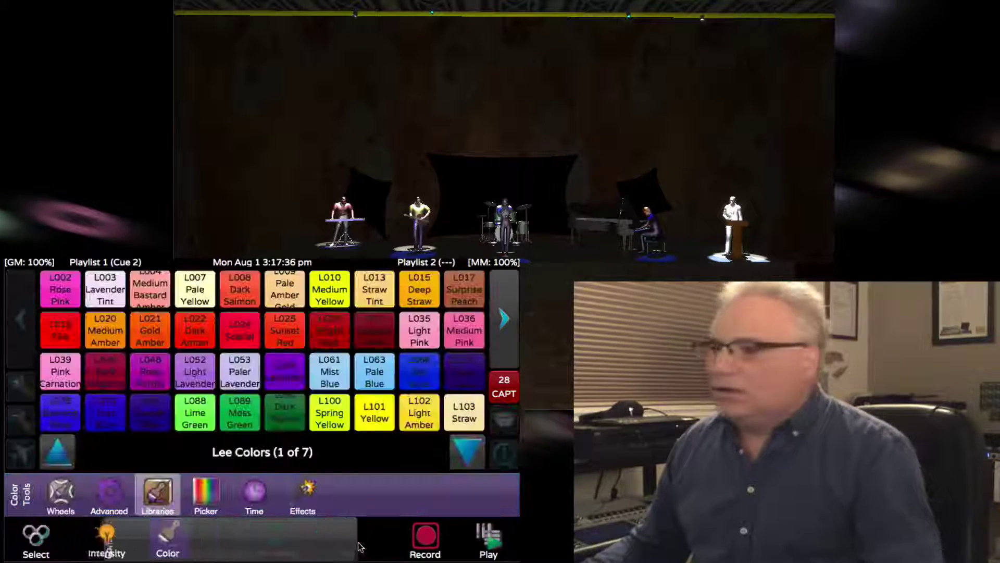
{"action": "left_click", "coordinate": [255, 494]}
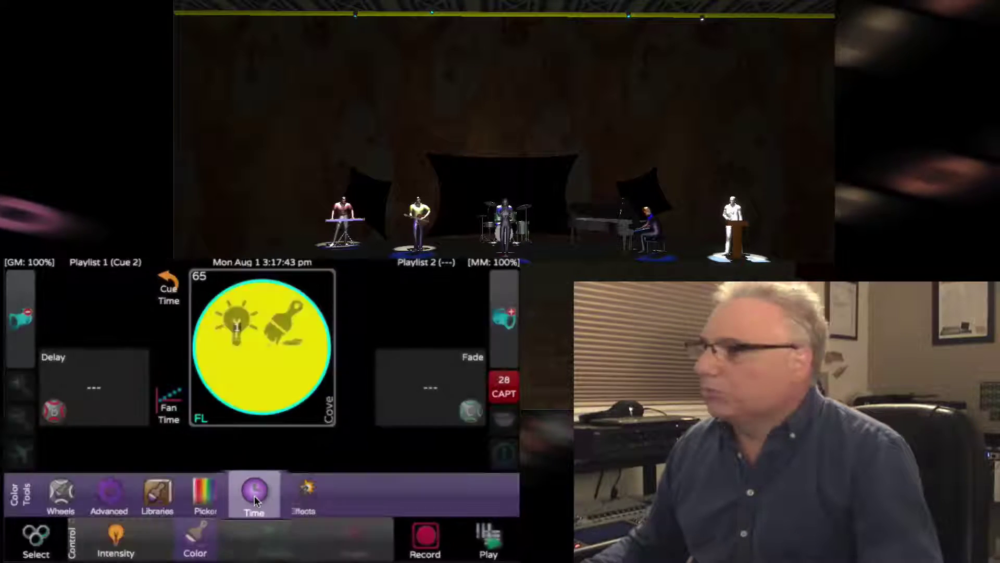
{"action": "left_click", "coordinate": [174, 405]}
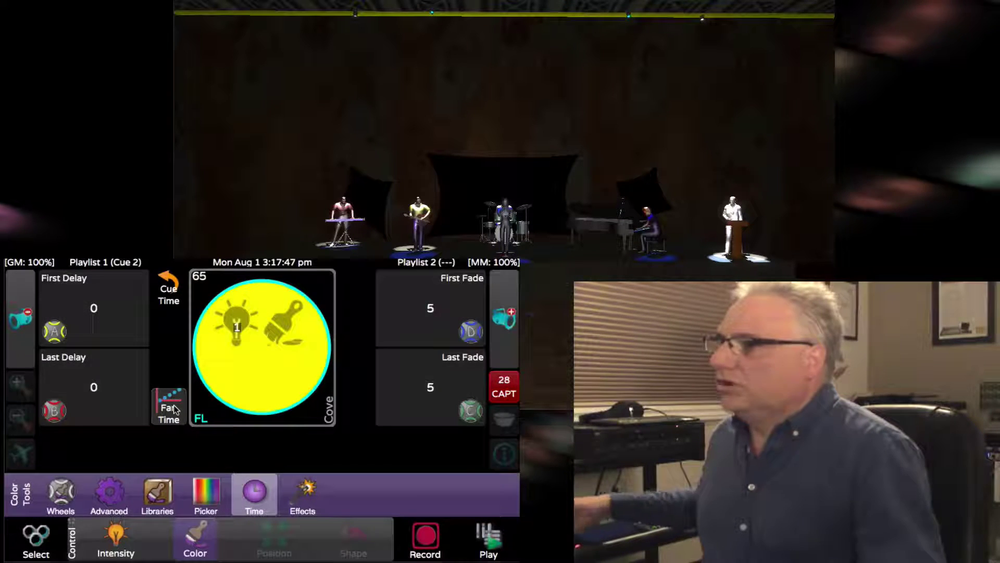
{"action": "scroll", "coordinate": [94, 387], "scroll_direction": "up", "scroll_amount": 3}
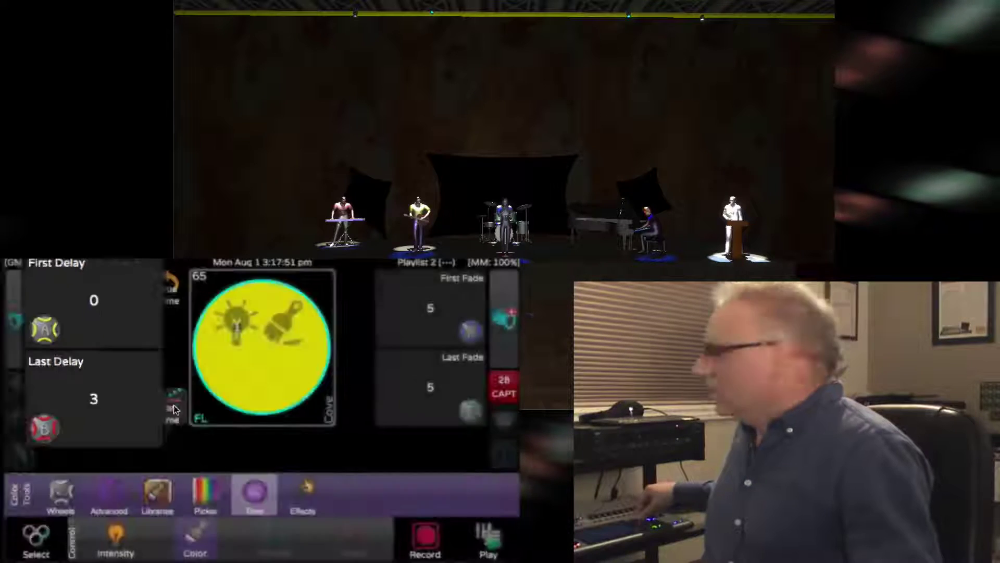
{"action": "scroll", "coordinate": [430, 308], "scroll_direction": "down", "scroll_amount": 4}
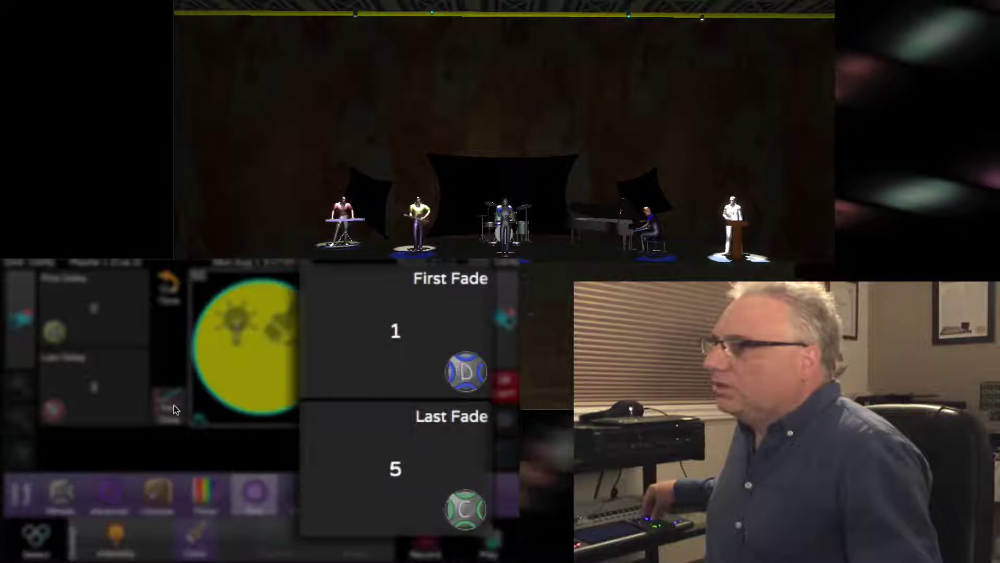
{"action": "scroll", "coordinate": [396, 330], "scroll_direction": "down", "scroll_amount": 1}
{"action": "scroll", "coordinate": [396, 469], "scroll_direction": "down", "scroll_amount": 5}
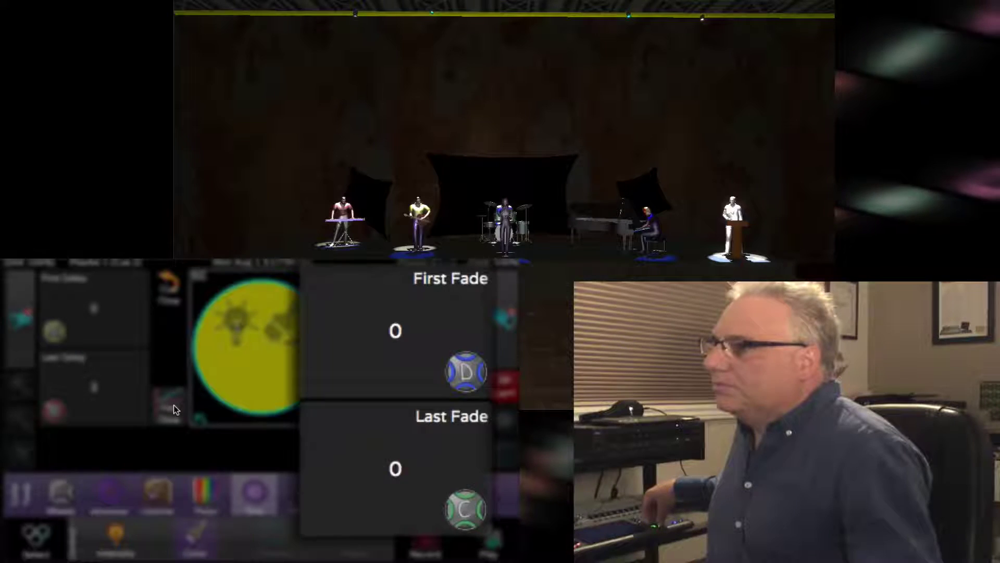
- Reselect fixtures from 116 back to 92 and fan their color time with first delay 0, last delay 3, and both fades 0
{"action": "left_click", "coordinate": [37, 547]}
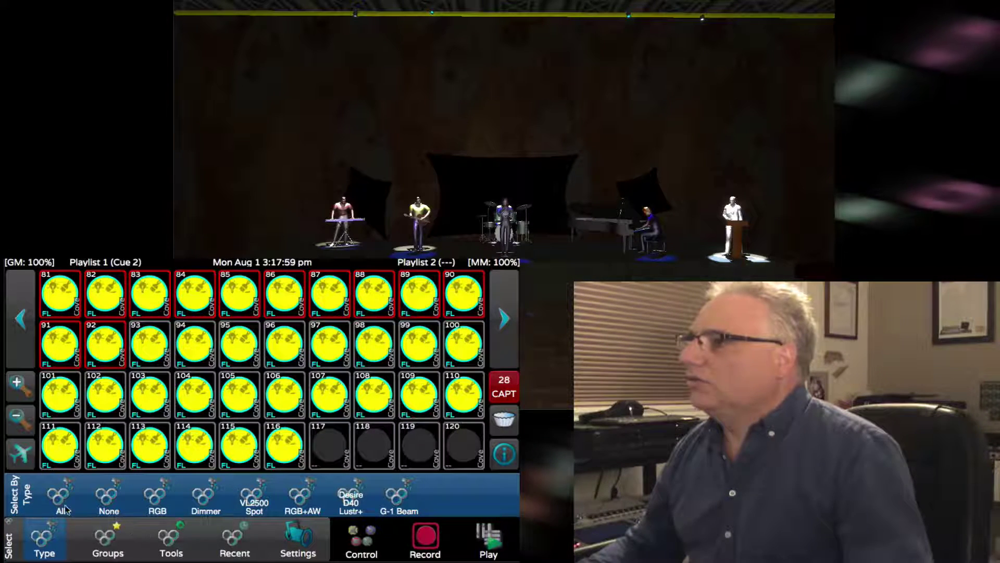
{"action": "left_click", "coordinate": [112, 498]}
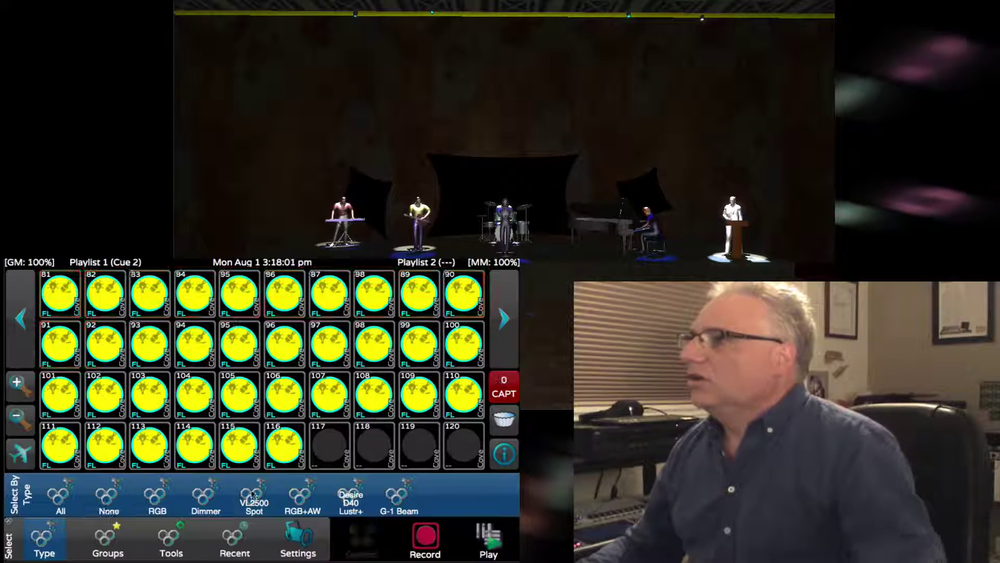
{"action": "left_click", "coordinate": [288, 454]}
{"action": "left_click", "coordinate": [112, 346], "text": "shift"}
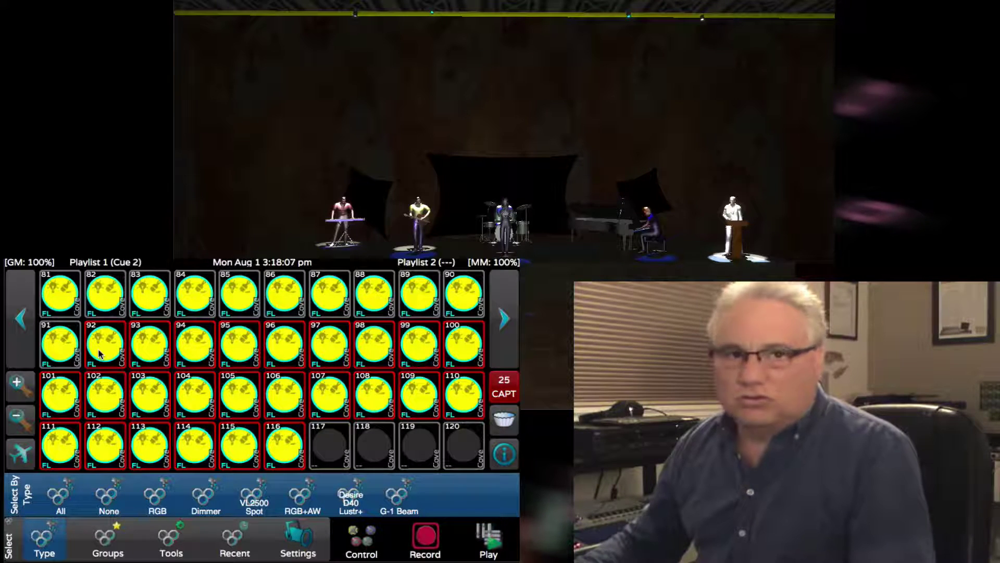
{"action": "left_click", "coordinate": [361, 539]}
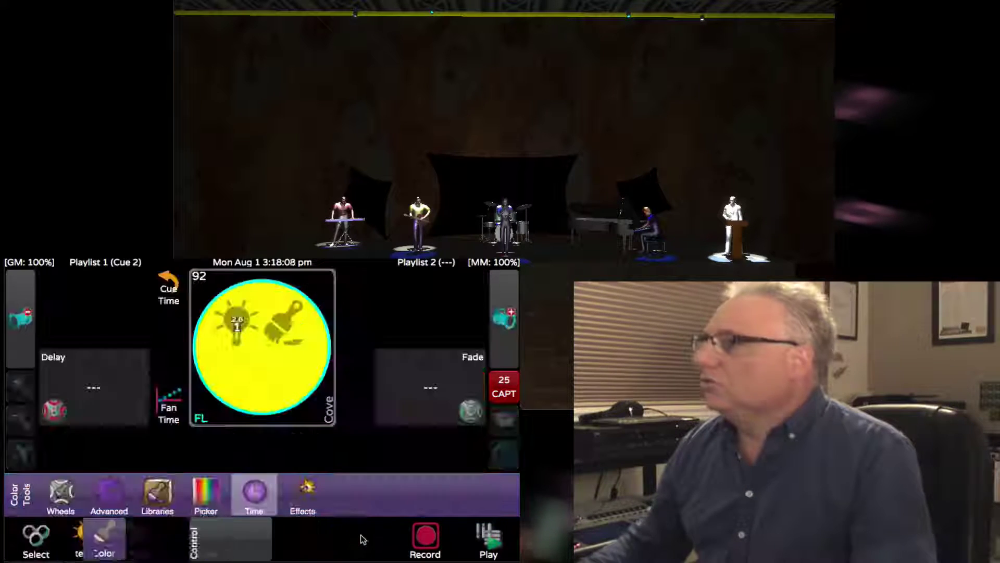
{"action": "left_click", "coordinate": [168, 406]}
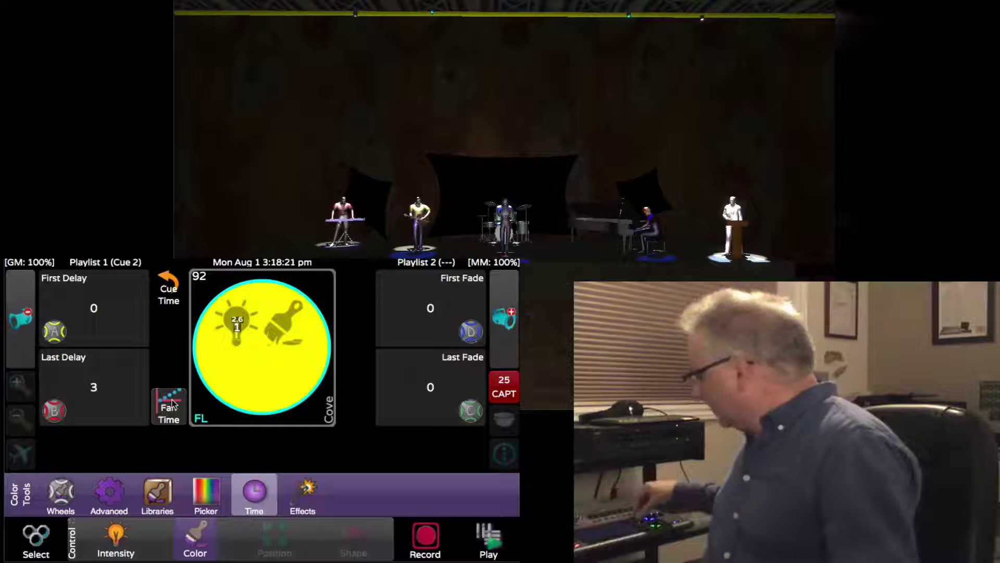
- Record the look as Cue 3 in Playlist 1, and replay the transition from the previous blue cue into it
{"action": "key", "text": "r"}
{"action": "key", "text": "Return"}
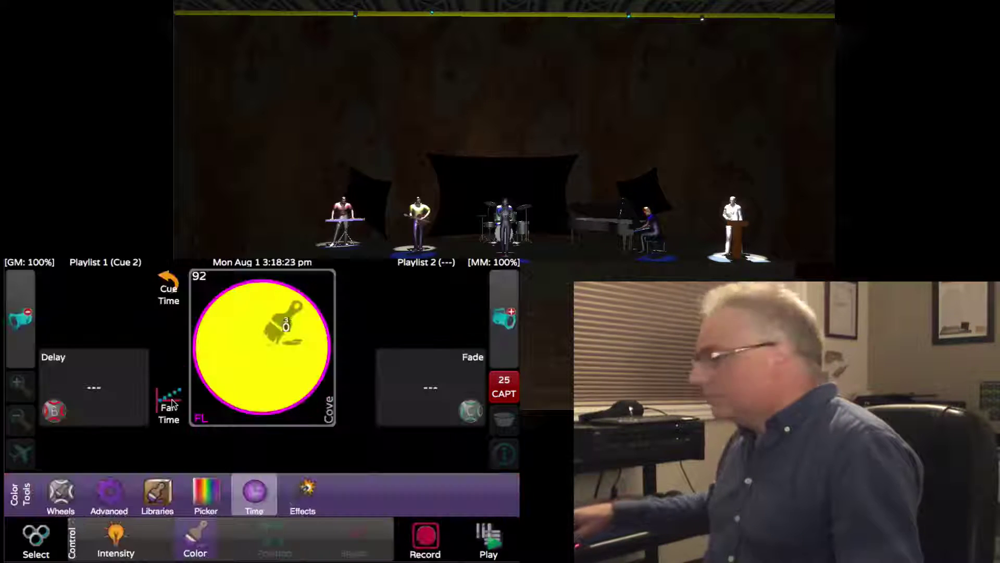
{"action": "key", "text": "space"}
{"action": "key", "text": "shift+space"}
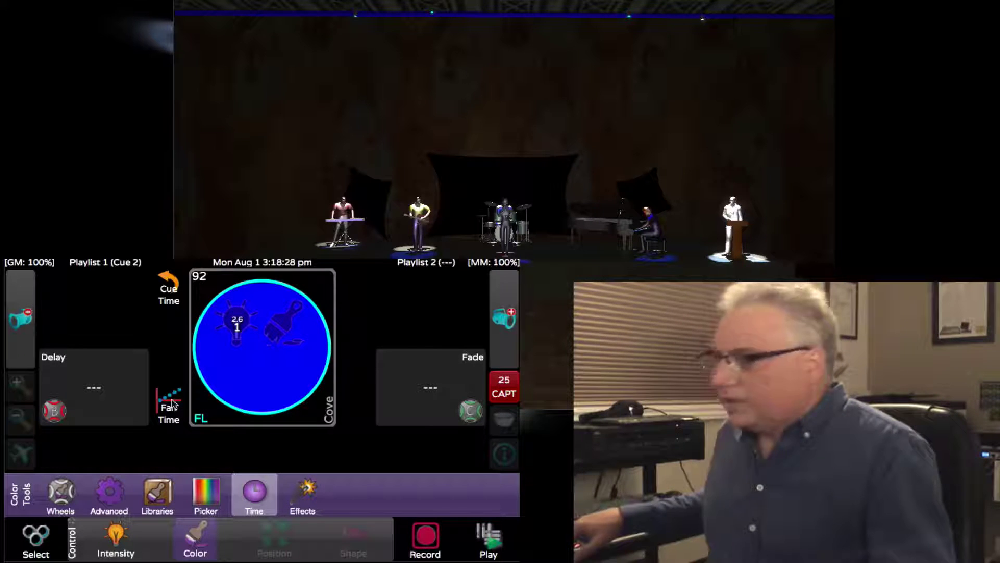
{"action": "key", "text": "space"}
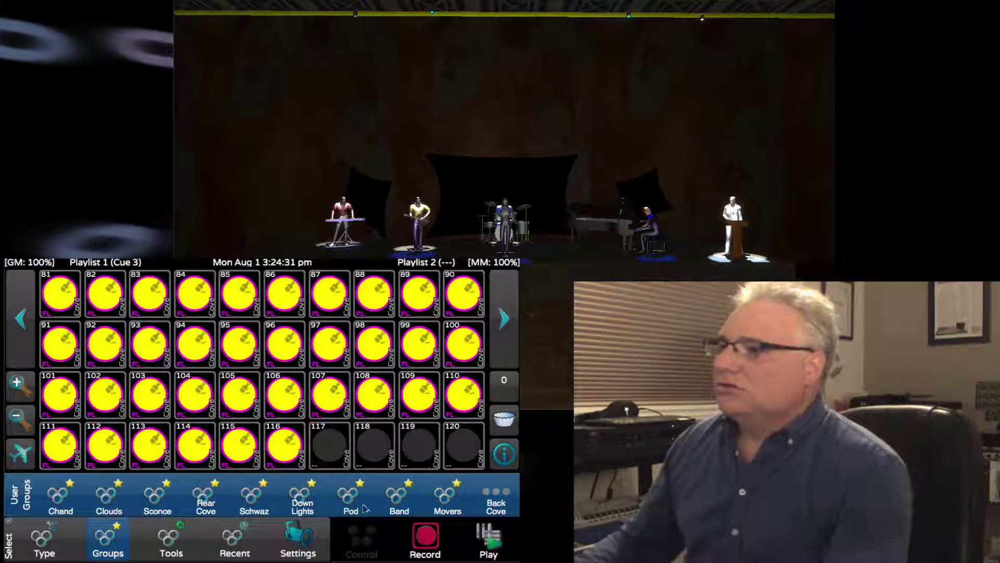
- Select the Rear Cove group and randomize the selection order of its fixtures
{"action": "left_click", "coordinate": [205, 506]}
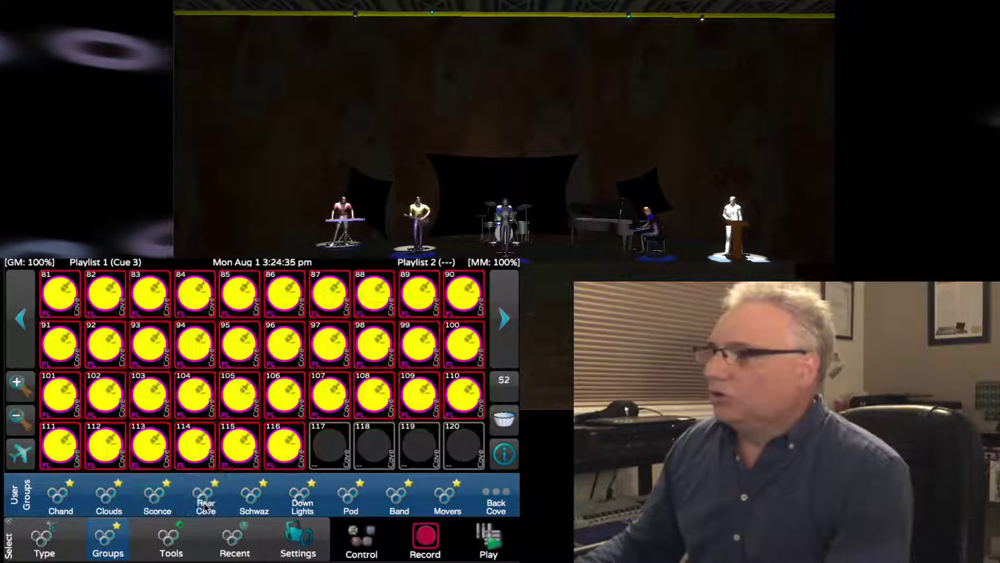
{"action": "left_click", "coordinate": [170, 546]}
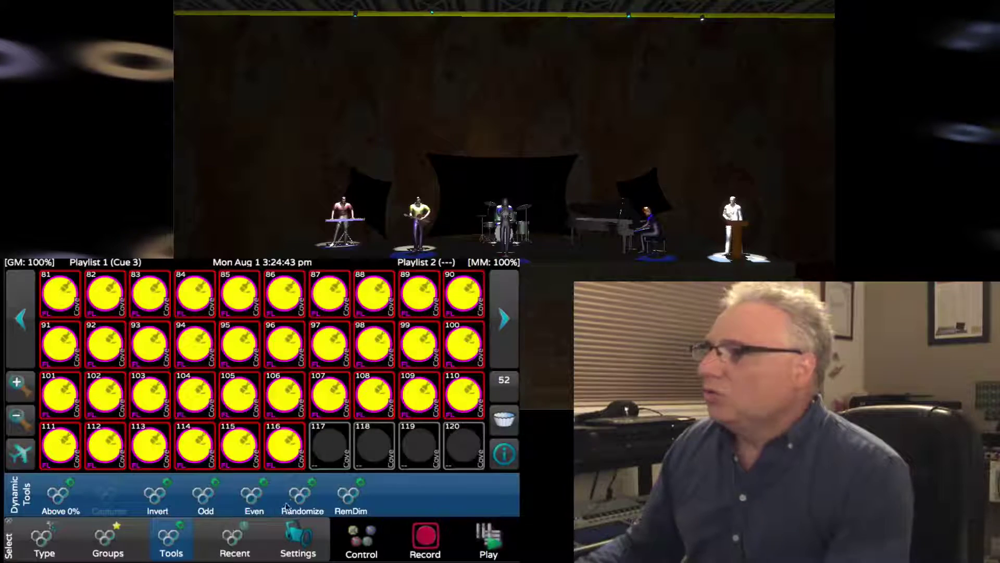
{"action": "left_click", "coordinate": [301, 494]}
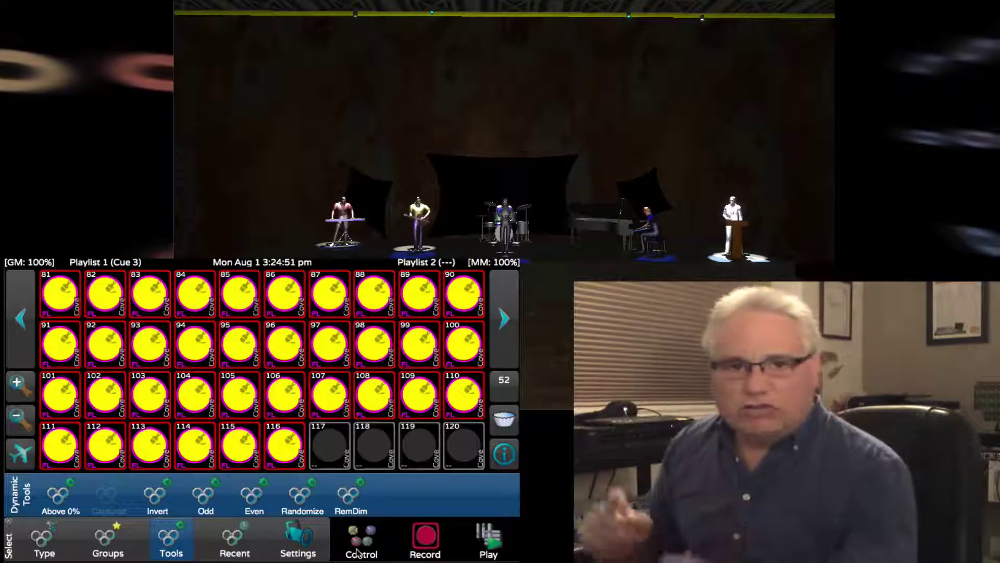
- Apply the Lee color L021 Gold Amber to the randomized Rear Cove selection
{"action": "left_click", "coordinate": [369, 547]}
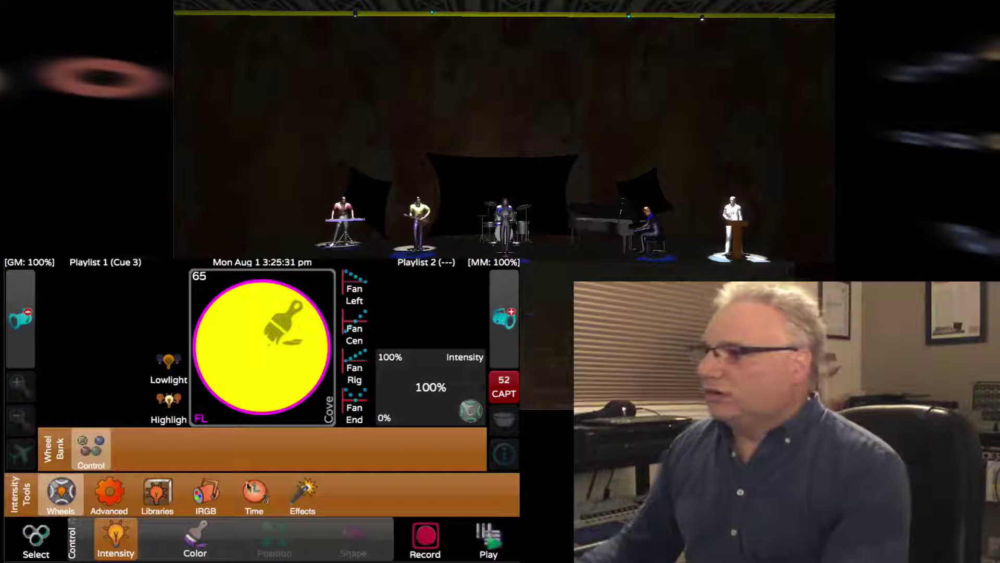
{"action": "left_click", "coordinate": [201, 536]}
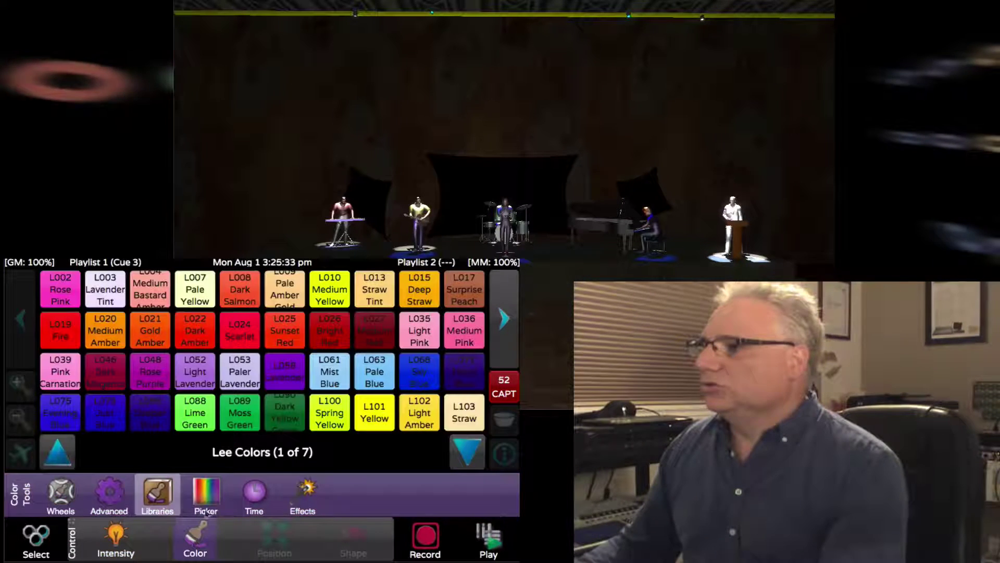
{"action": "left_click", "coordinate": [158, 342]}
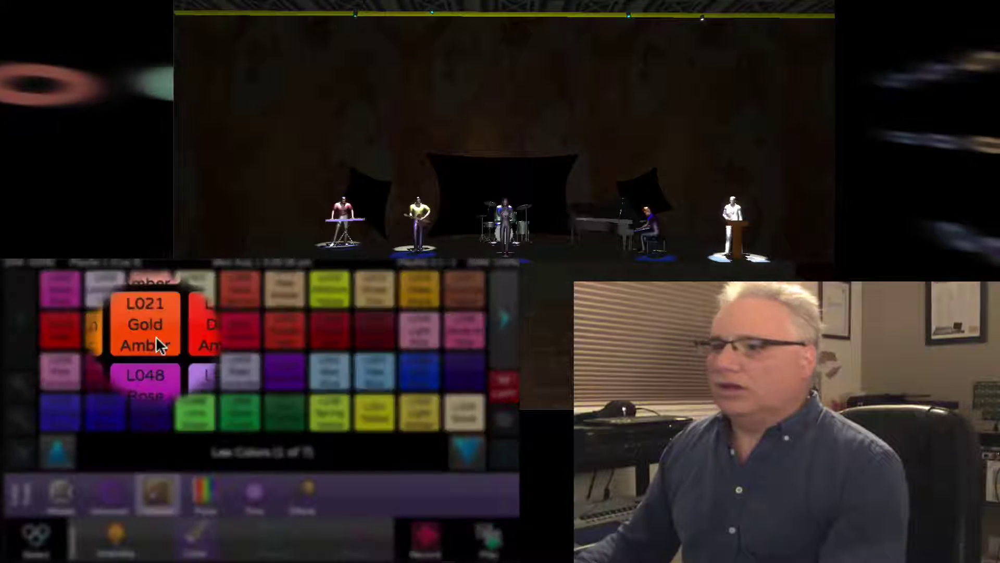
- Fan the Rear Cove color time with first delay 0, last delay 3, first fade 3, and last fade 0
{"action": "left_click", "coordinate": [253, 490]}
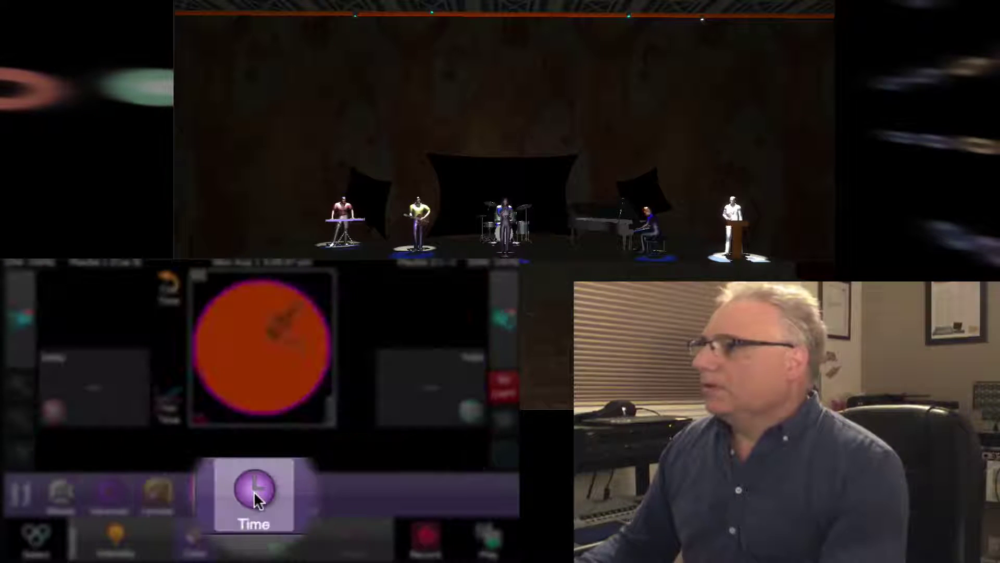
{"action": "left_click", "coordinate": [176, 411]}
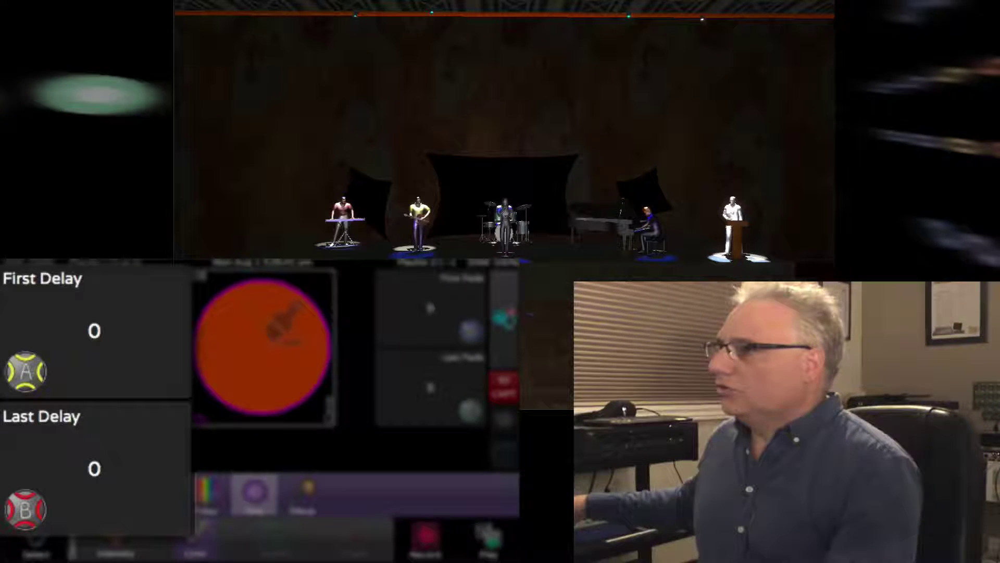
{"action": "scroll", "coordinate": [95, 468], "scroll_direction": "up", "scroll_amount": 2}
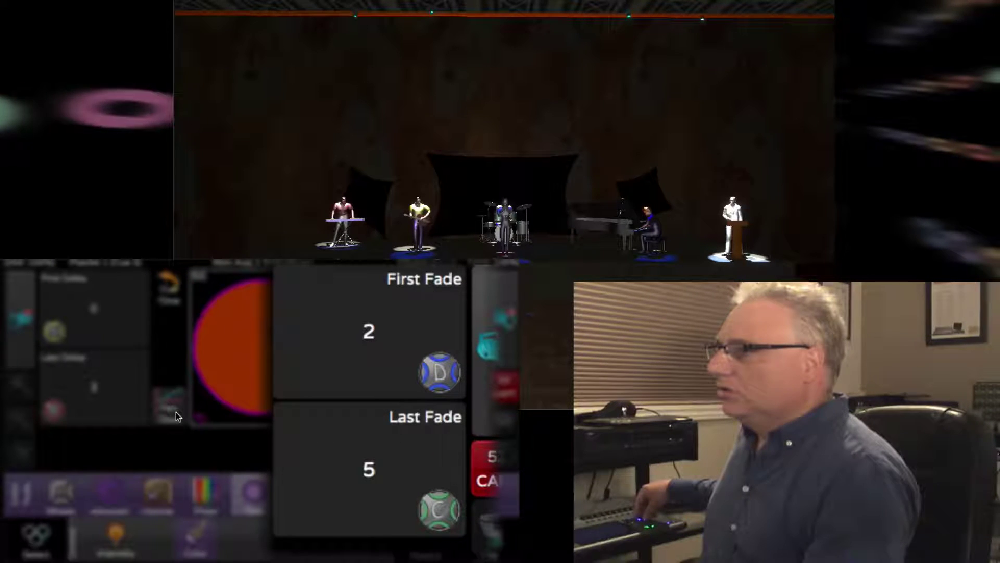
{"action": "scroll", "coordinate": [369, 332], "scroll_direction": "up", "scroll_amount": 2}
{"action": "scroll", "coordinate": [369, 331], "scroll_direction": "down", "scroll_amount": 2}
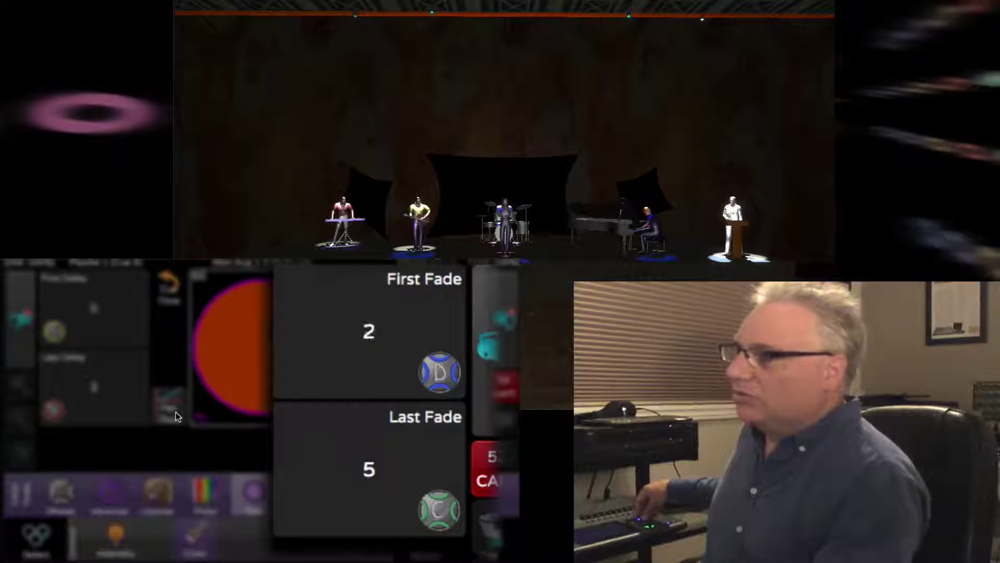
{"action": "scroll", "coordinate": [369, 332], "scroll_direction": "up", "scroll_amount": 5}
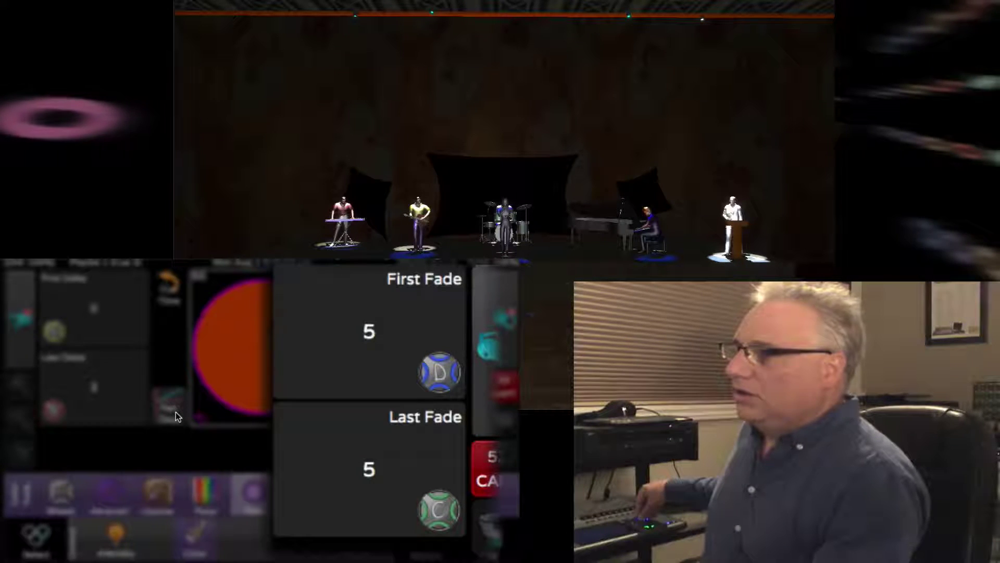
{"action": "scroll", "coordinate": [369, 331], "scroll_direction": "down", "scroll_amount": 2}
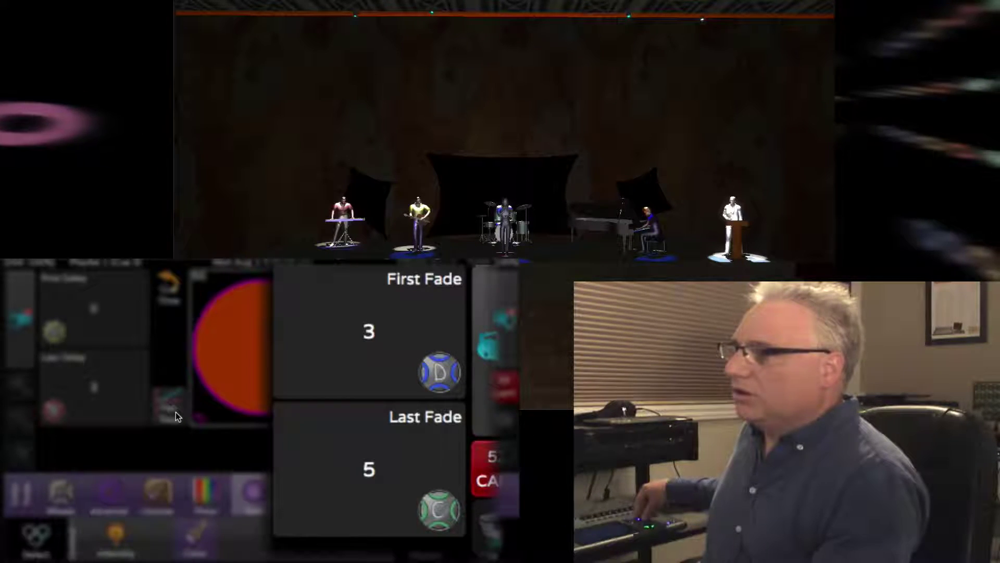
{"action": "scroll", "coordinate": [369, 469], "scroll_direction": "down", "scroll_amount": 4}
{"action": "scroll", "coordinate": [369, 470], "scroll_direction": "down", "scroll_amount": 1}
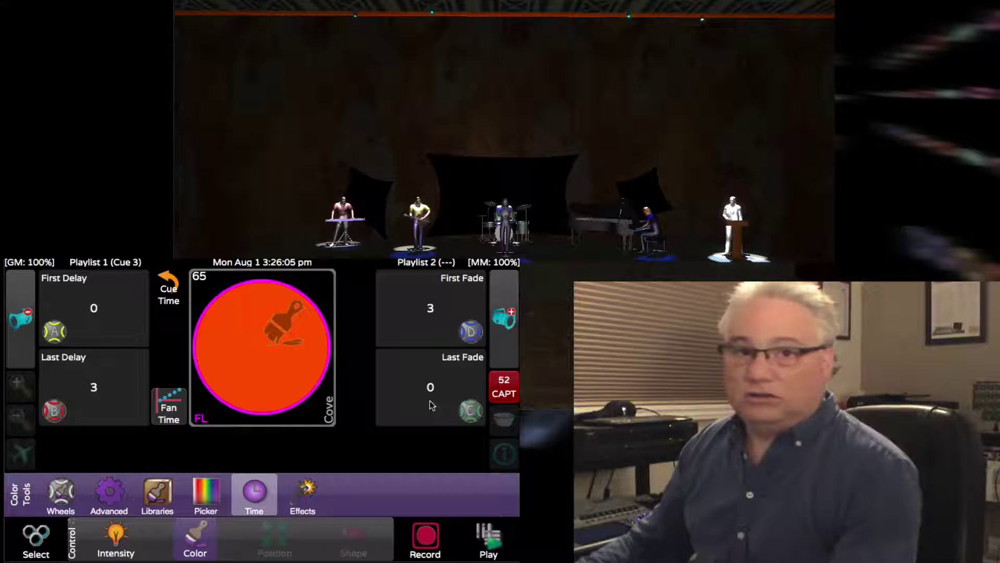
- Record the amber look as Cue 4 in Playlist 1, and replay the transition from the previous yellow cue into it
{"action": "left_click", "coordinate": [425, 539]}
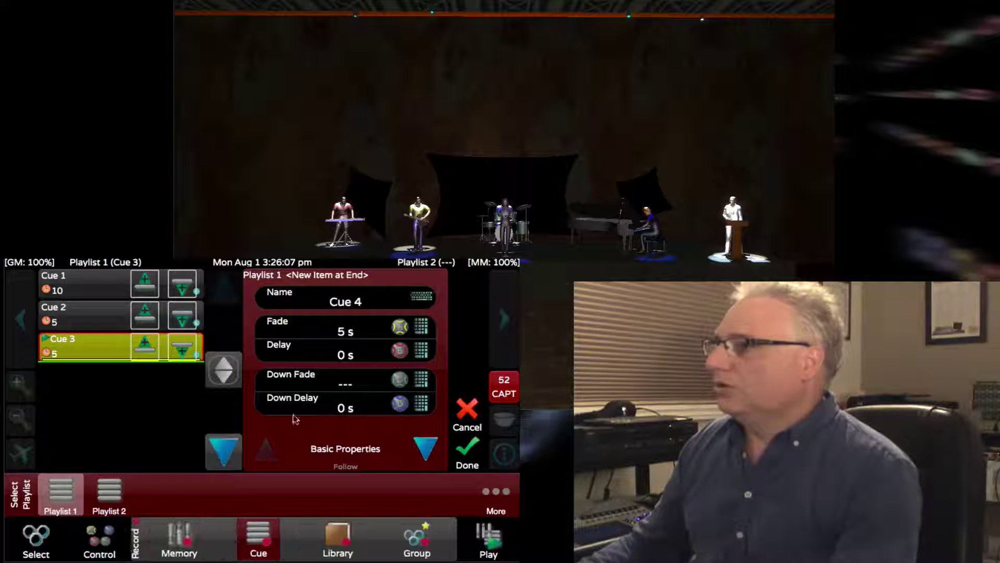
{"action": "left_click", "coordinate": [468, 446]}
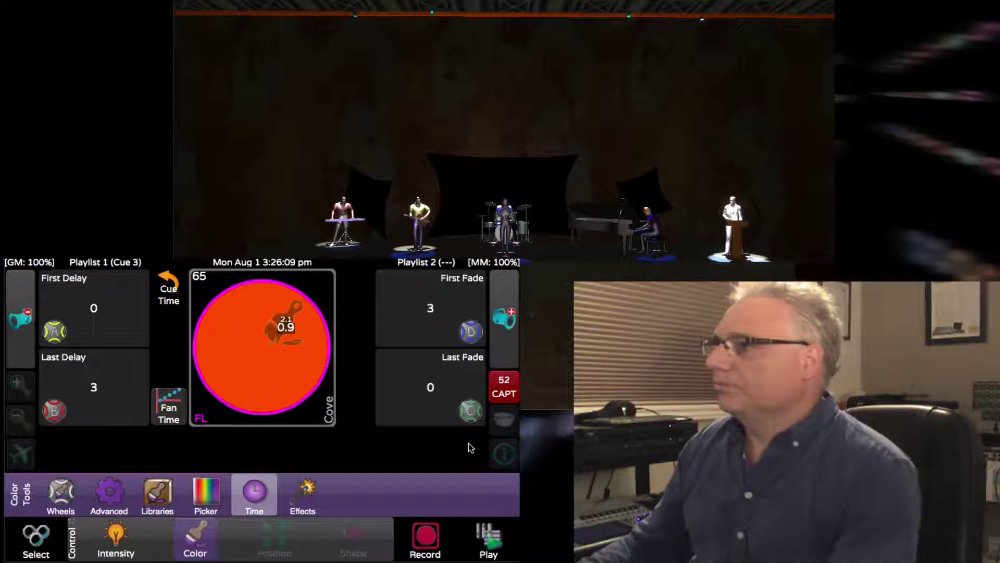
{"action": "key", "text": "Left"}
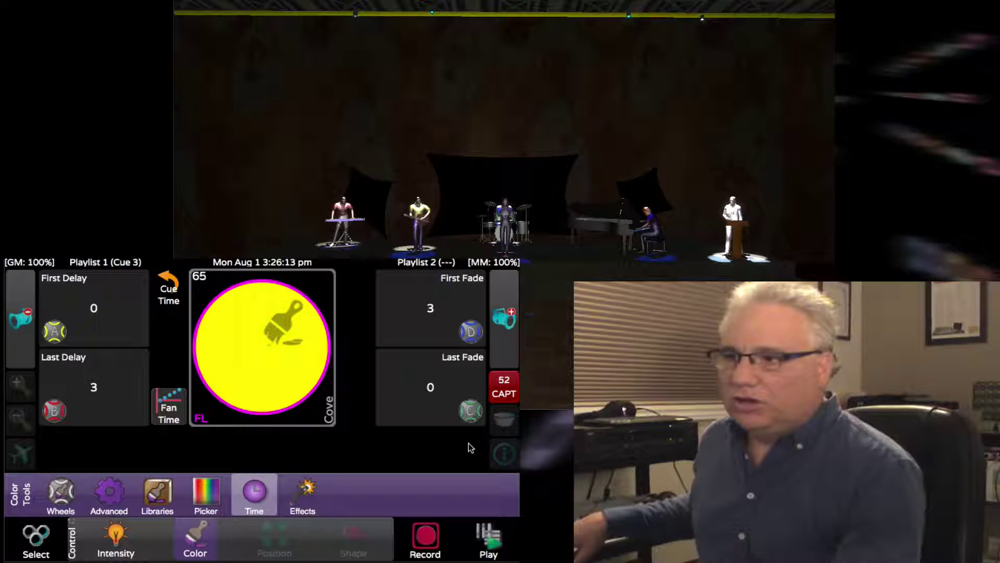
{"action": "key", "text": "space"}
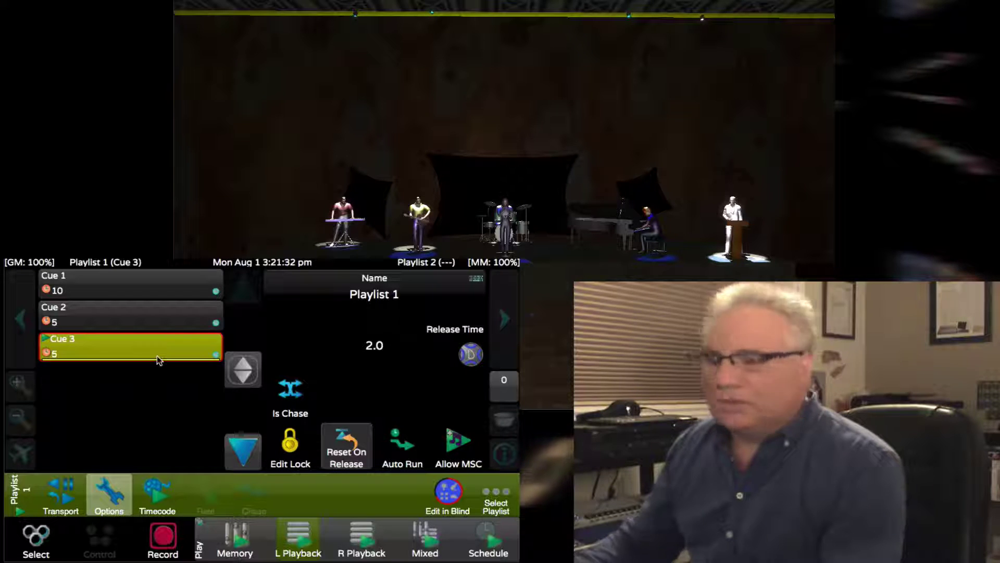
- Select the Movers group and raise its intensity to 100%
{"action": "left_click", "coordinate": [42, 541]}
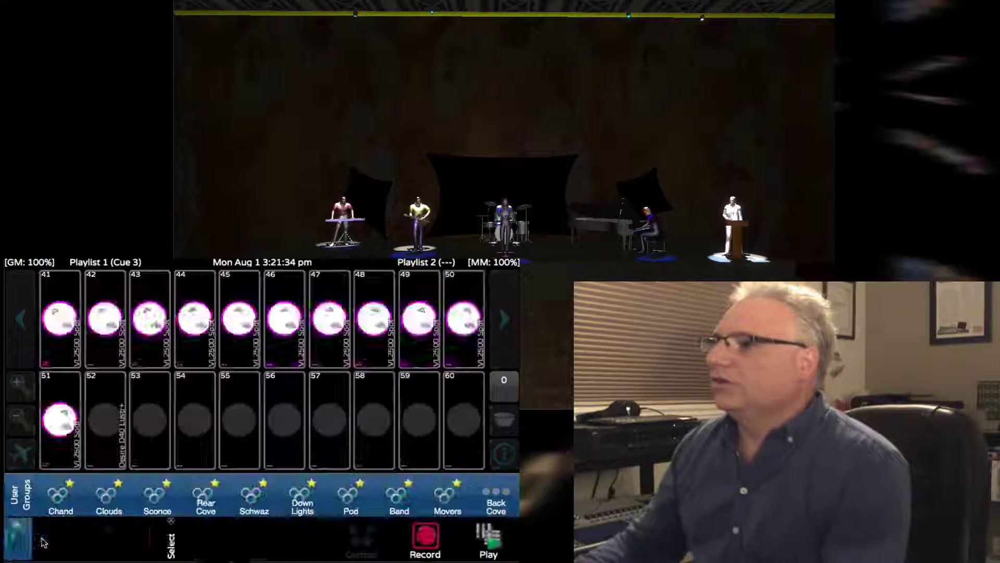
{"action": "left_click", "coordinate": [448, 492]}
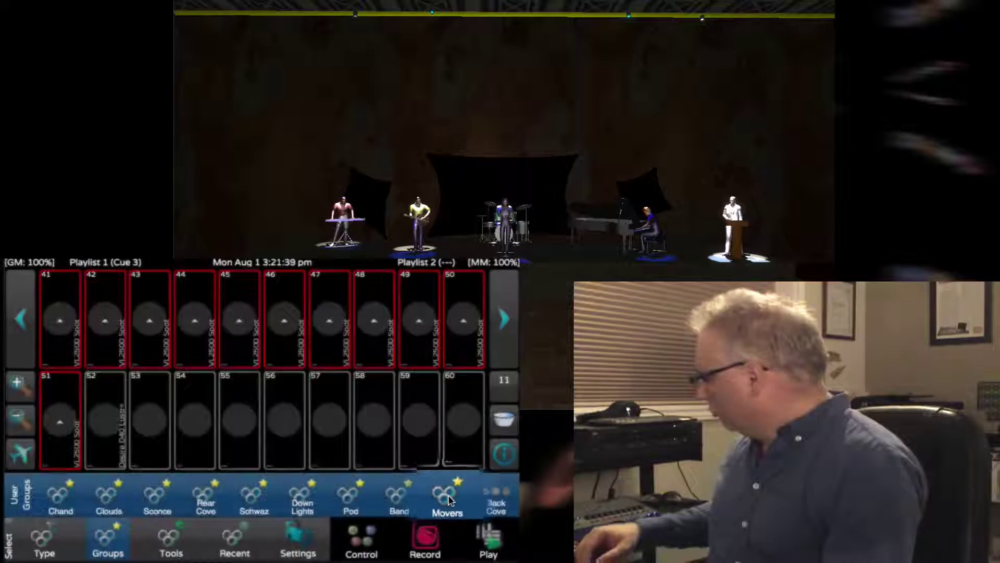
{"action": "key", "text": "F2"}
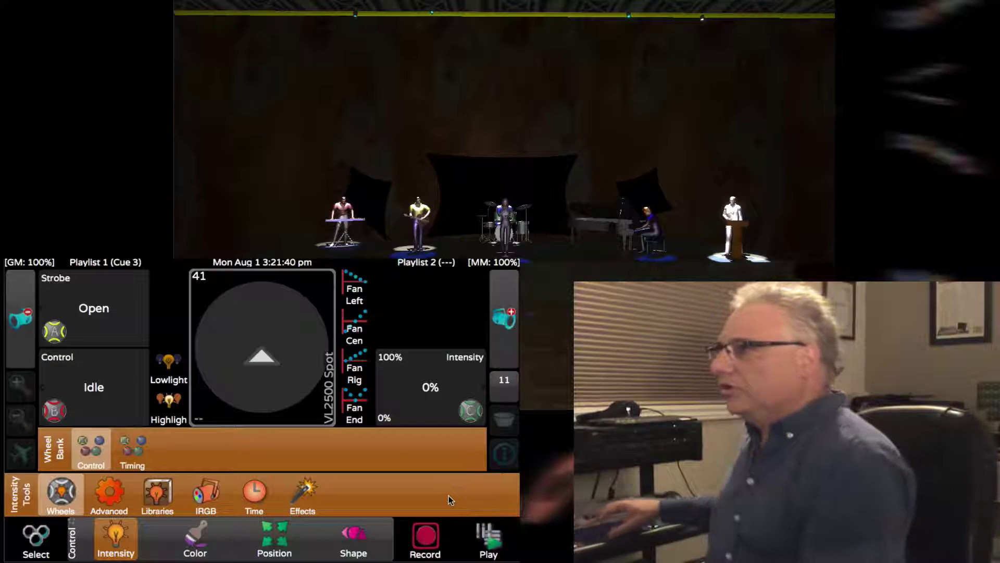
{"action": "scroll", "coordinate": [449, 496], "scroll_direction": "up", "scroll_amount": 10}
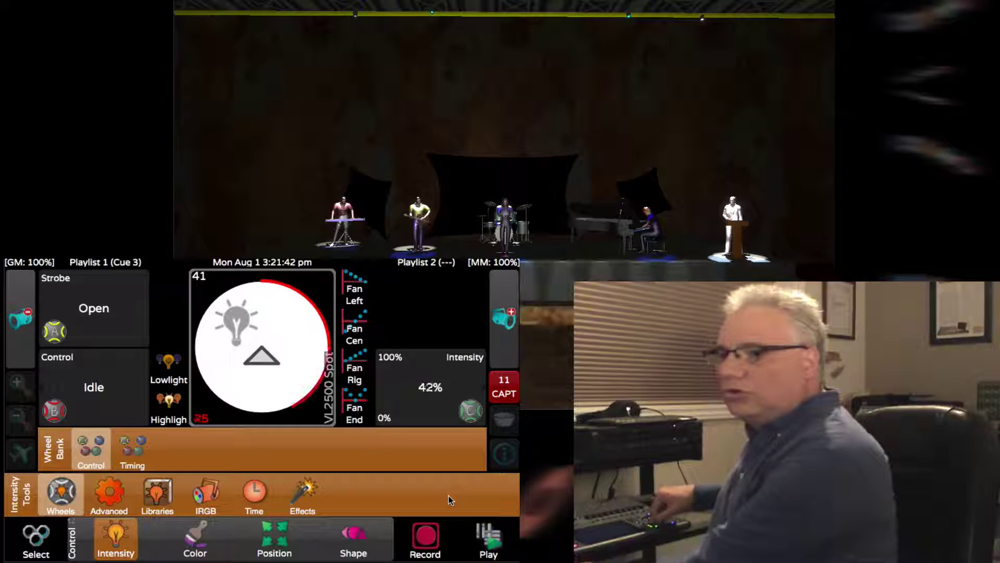
{"action": "scroll", "coordinate": [449, 495], "scroll_direction": "up", "scroll_amount": 14}
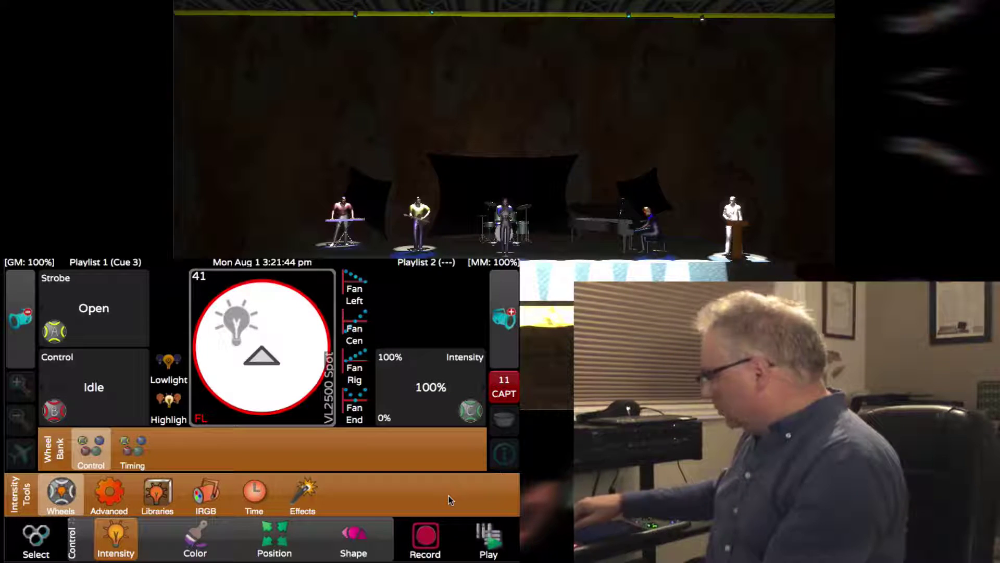
- Tilt the movers to 64° onto the back wall and fan their pan outward from the center
{"action": "key", "text": "F4"}
{"action": "scroll", "coordinate": [449, 495], "scroll_direction": "up", "scroll_amount": 6}
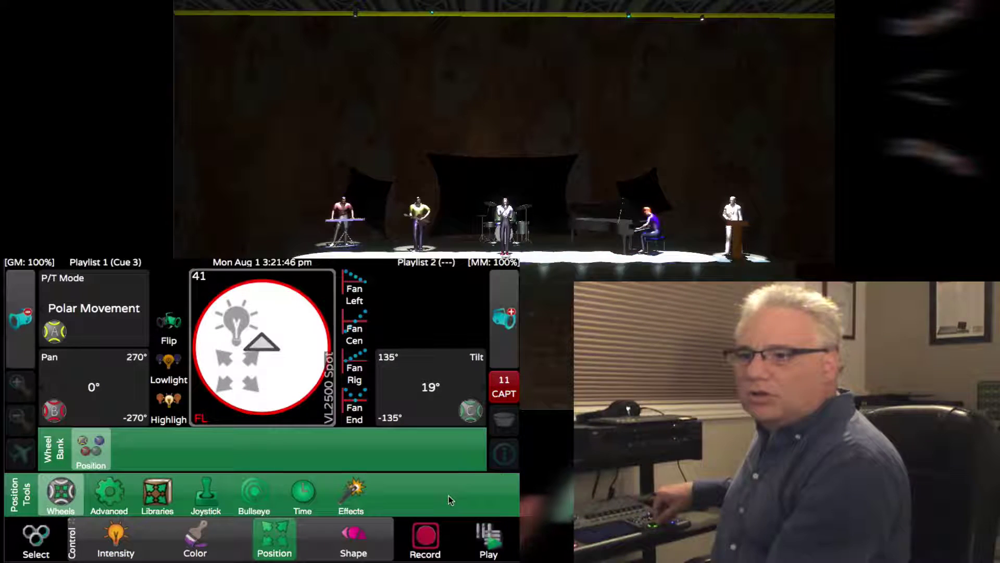
{"action": "scroll", "coordinate": [449, 495], "scroll_direction": "up", "scroll_amount": 12}
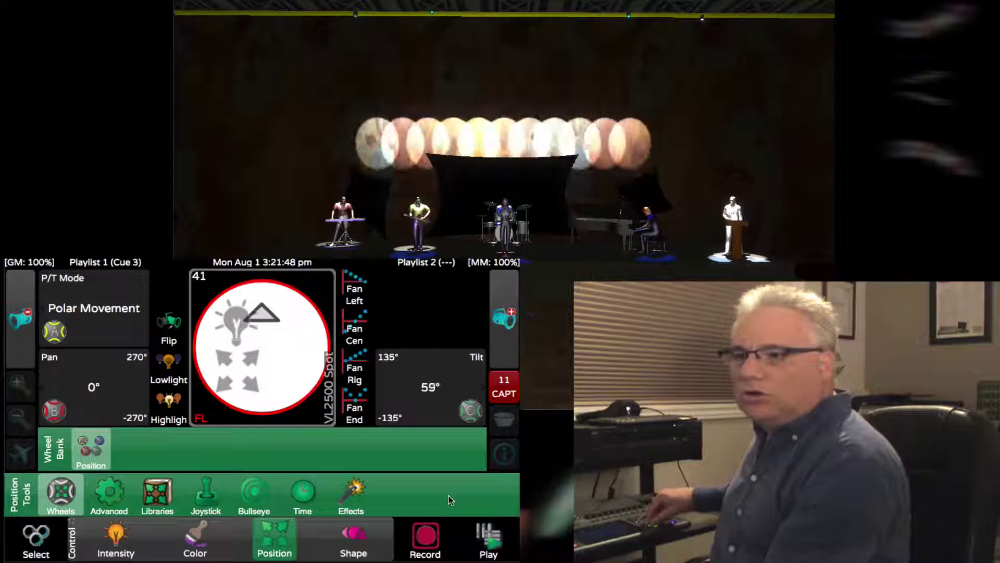
{"action": "scroll", "coordinate": [448, 495], "scroll_direction": "up", "scroll_amount": 2}
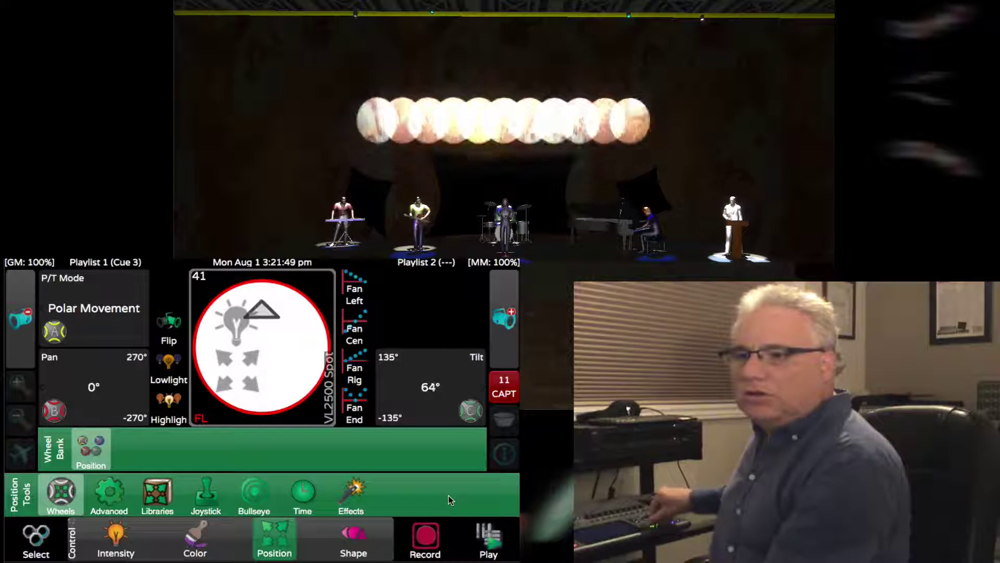
{"action": "left_click", "coordinate": [355, 324]}
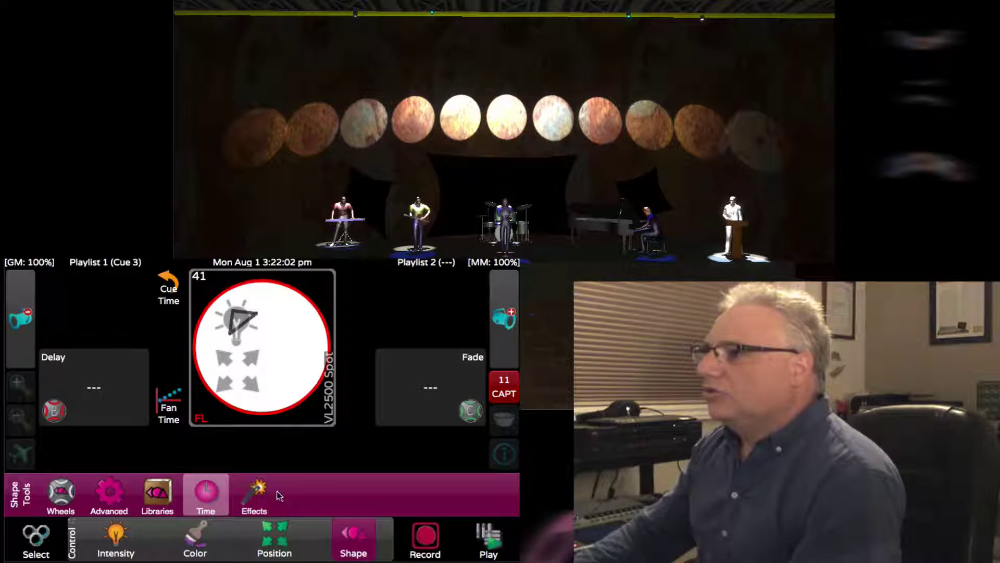
- Set the movers' lens zoom to 40° and their gobo 1 wheel mode to Spin Rev
{"action": "left_click", "coordinate": [61, 495]}
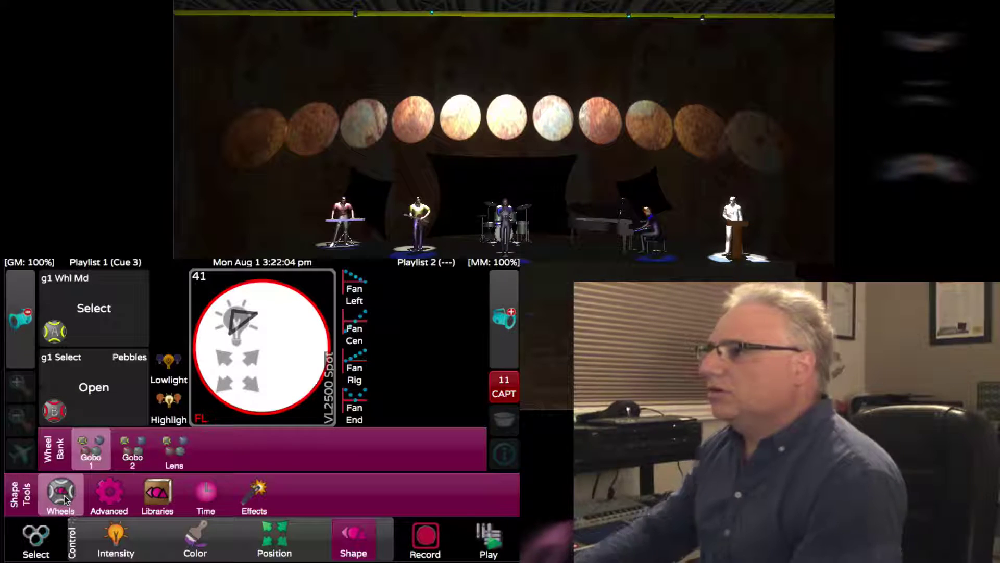
{"action": "left_click", "coordinate": [175, 451]}
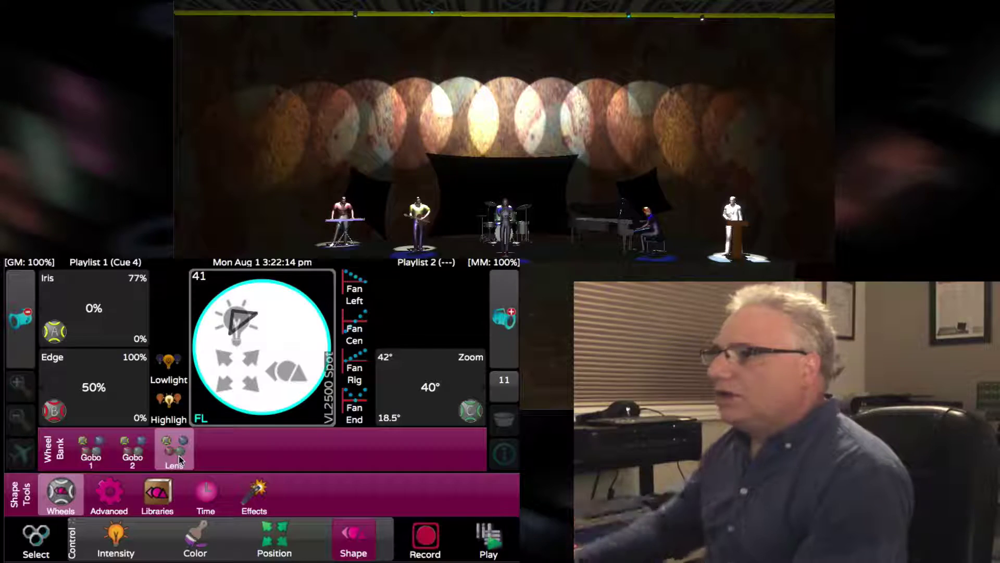
{"action": "left_click", "coordinate": [99, 455]}
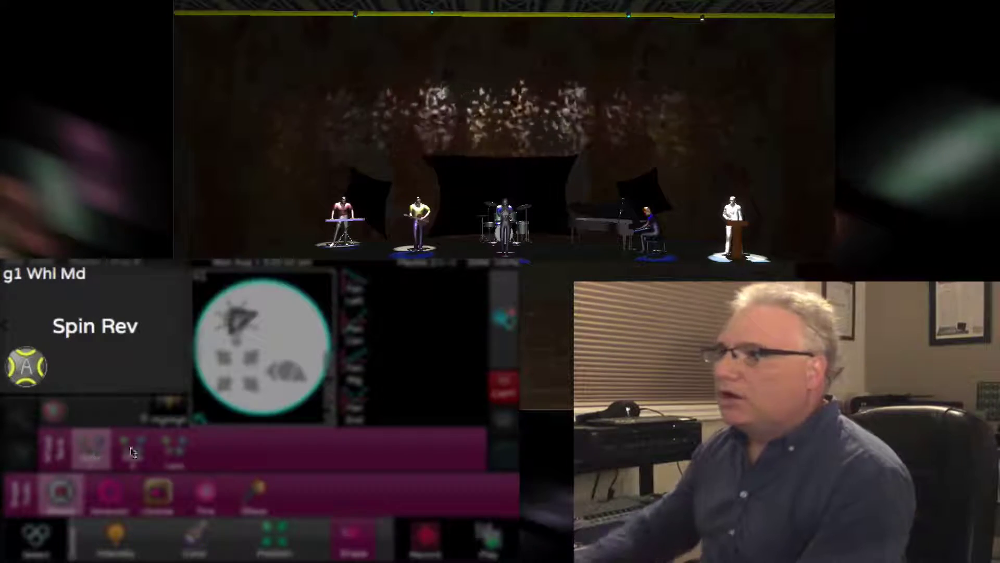
- Fan the movers' shape time with first delay 0, last delay 2, and both fades 0
{"action": "left_click", "coordinate": [207, 492]}
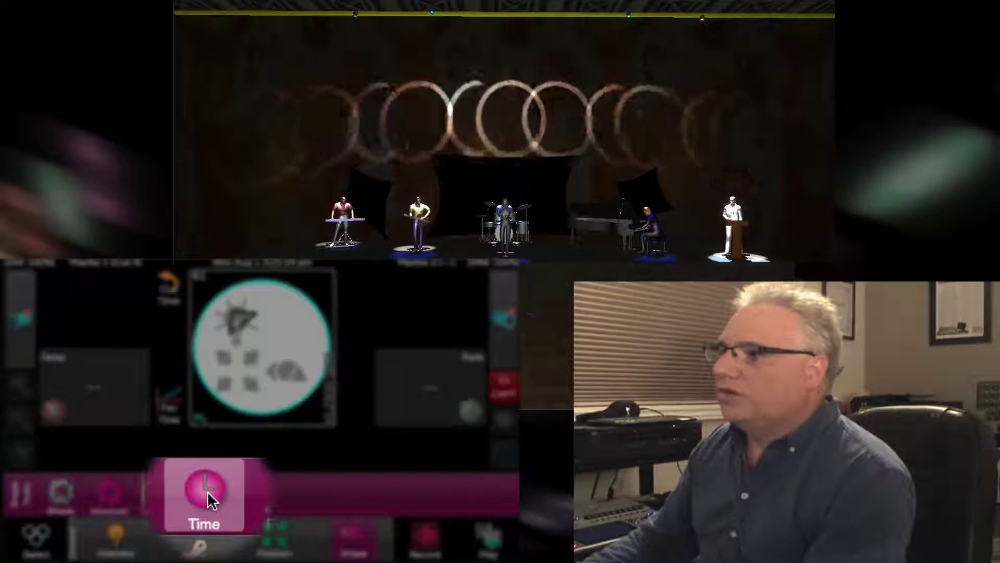
{"action": "left_click", "coordinate": [167, 409]}
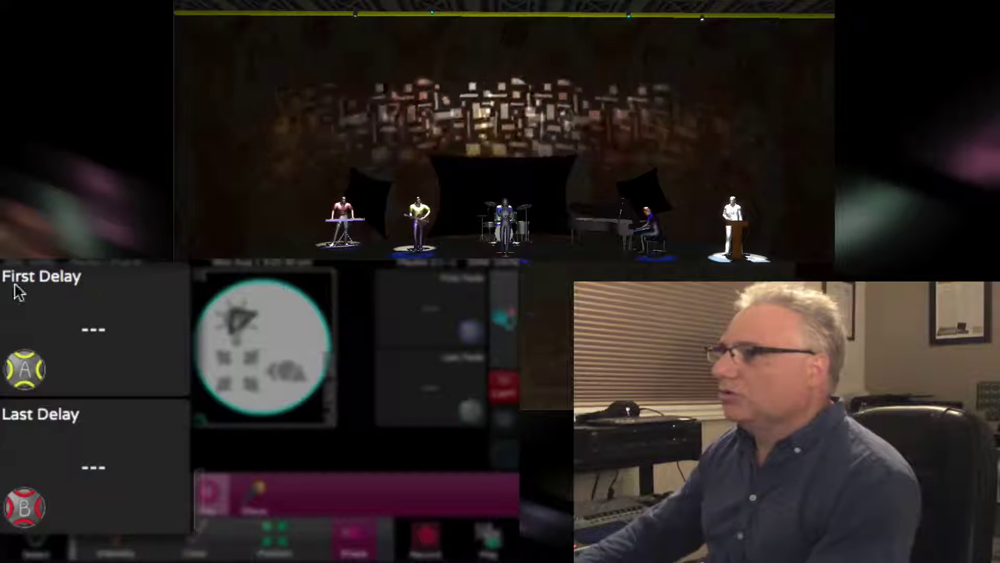
{"action": "left_click", "coordinate": [35, 282]}
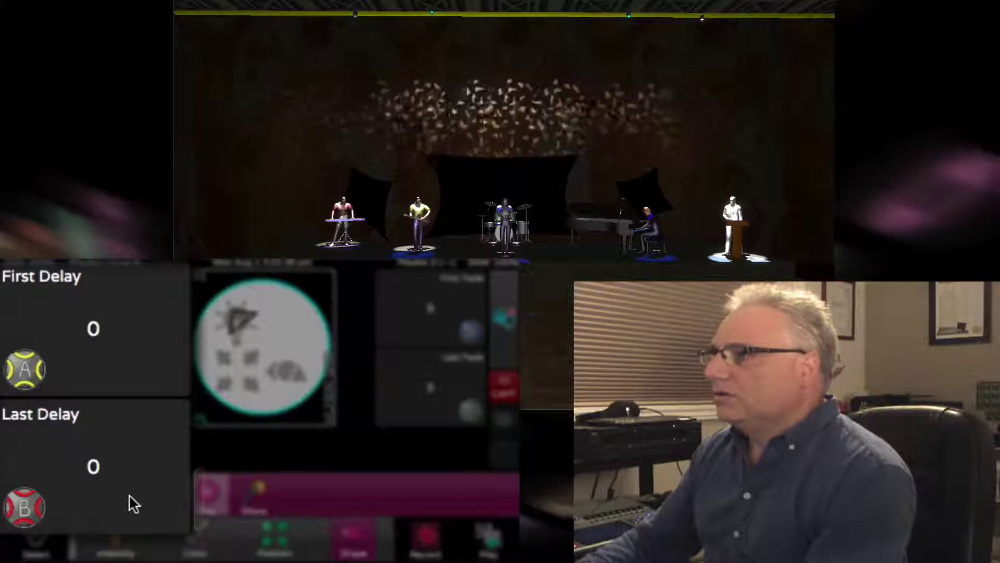
{"action": "scroll", "coordinate": [129, 494], "scroll_direction": "up", "scroll_amount": 2}
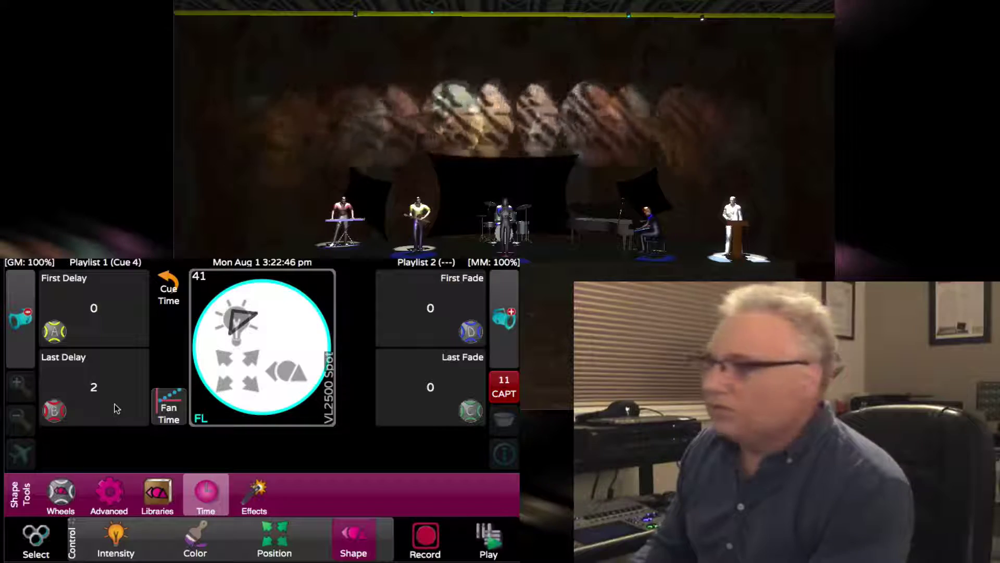
- Record the spinning gobo look as Cue 5 in Playlist 1, and replay the transition from Cue 4 into it
{"action": "key", "text": "r"}
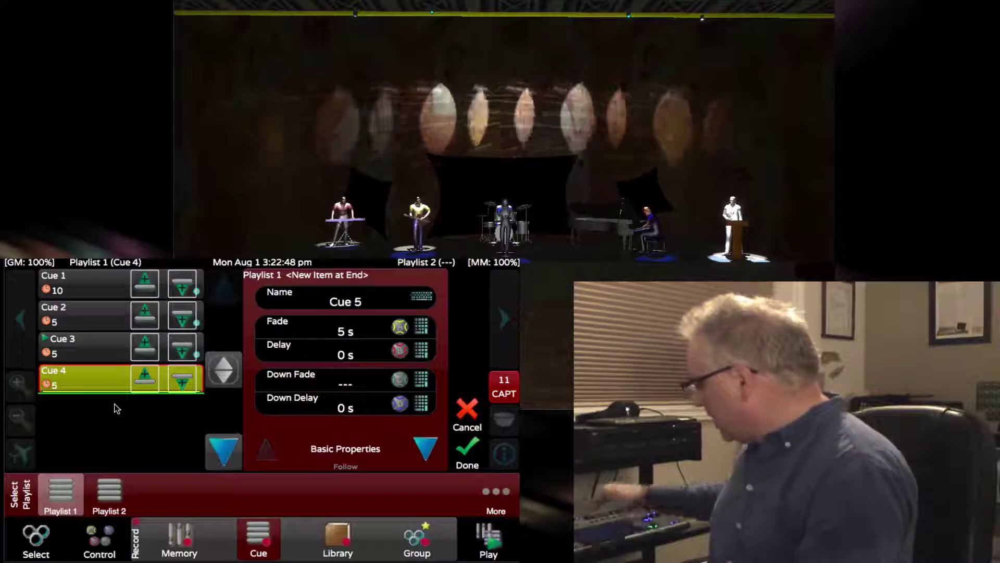
{"action": "key", "text": "Return"}
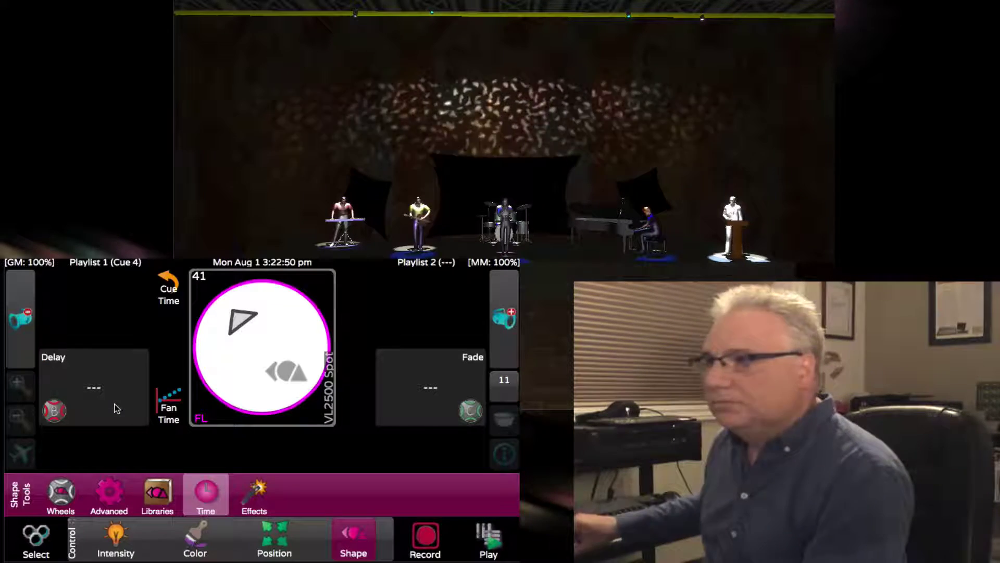
{"action": "key", "text": "Left"}
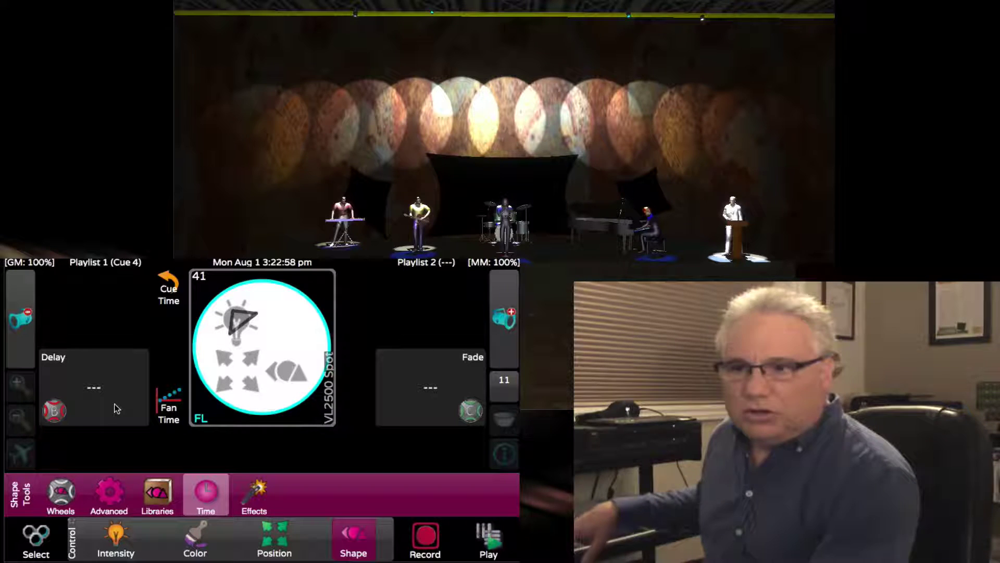
{"action": "key", "text": "space"}
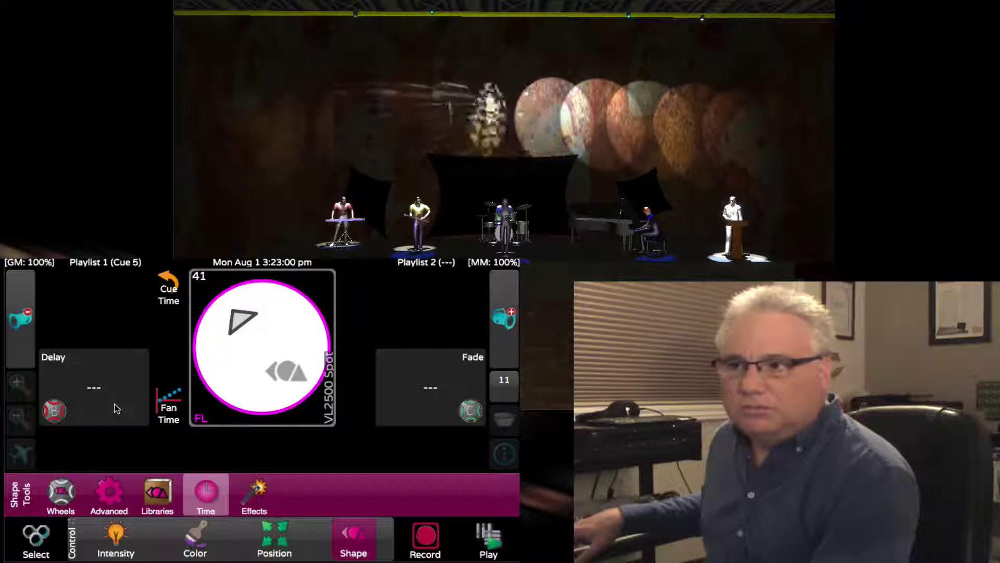